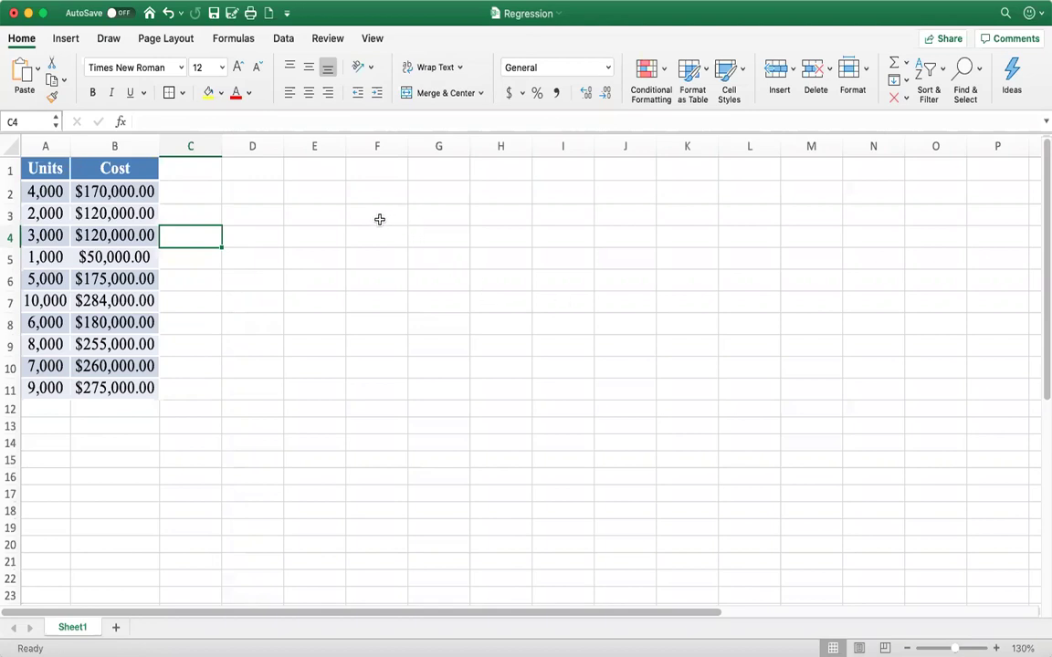
Step: Enable the Analysis ToolPak add-in
left_click(284, 41)
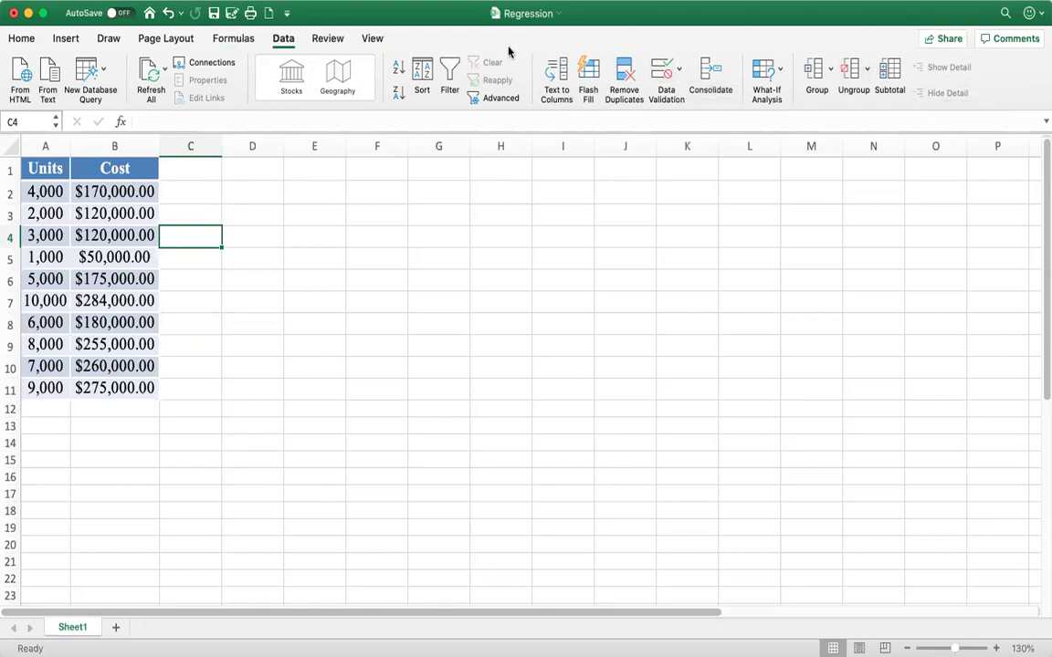
left_click(283, 0)
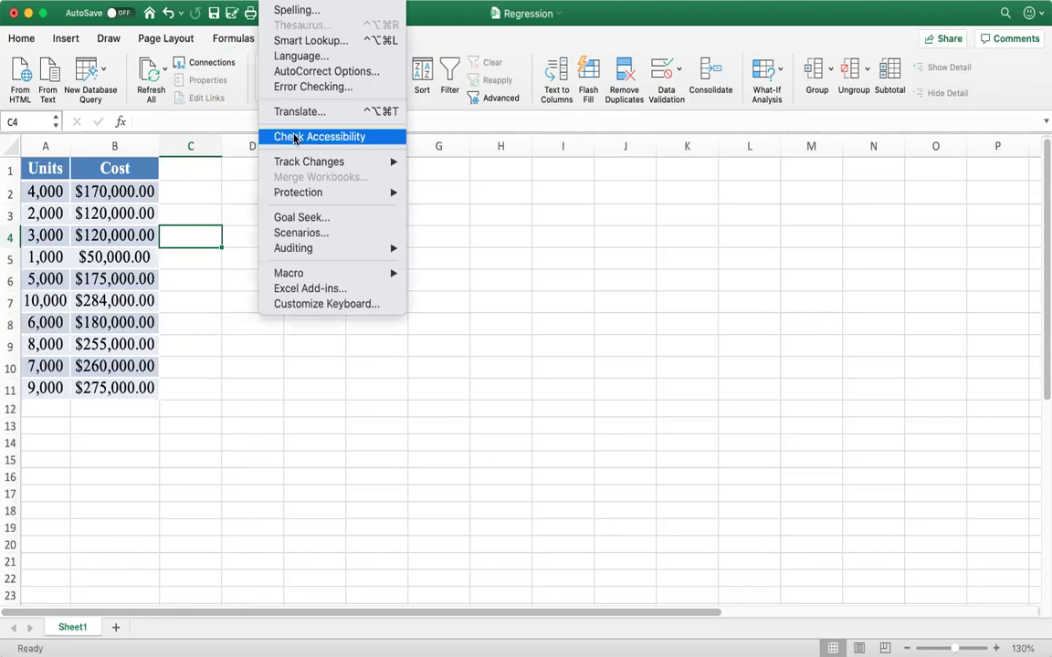
left_click(296, 289)
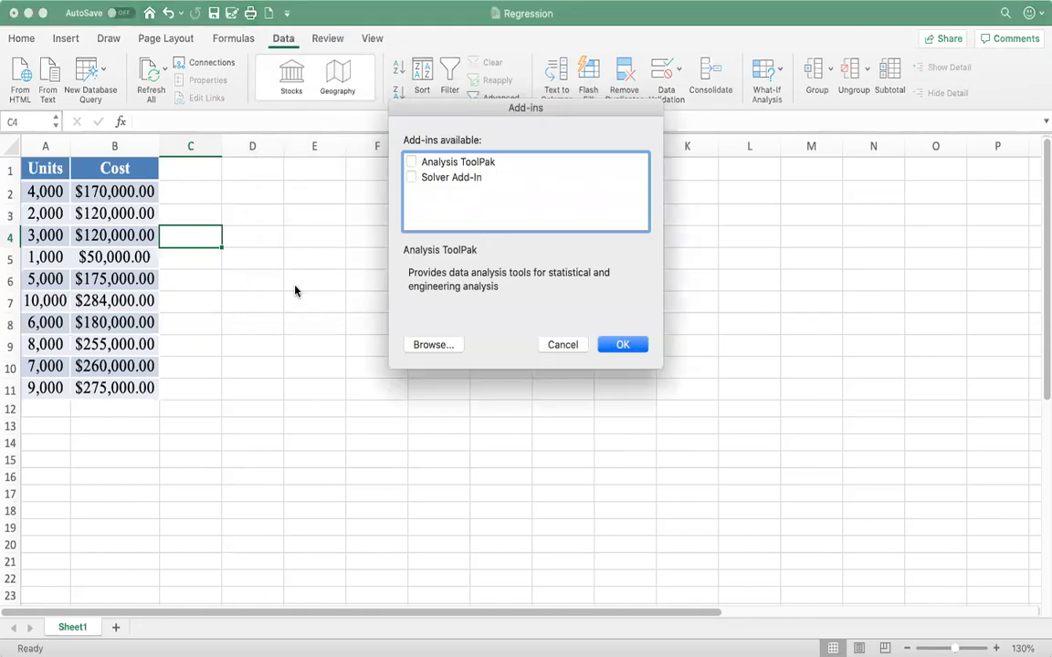
left_click(459, 164)
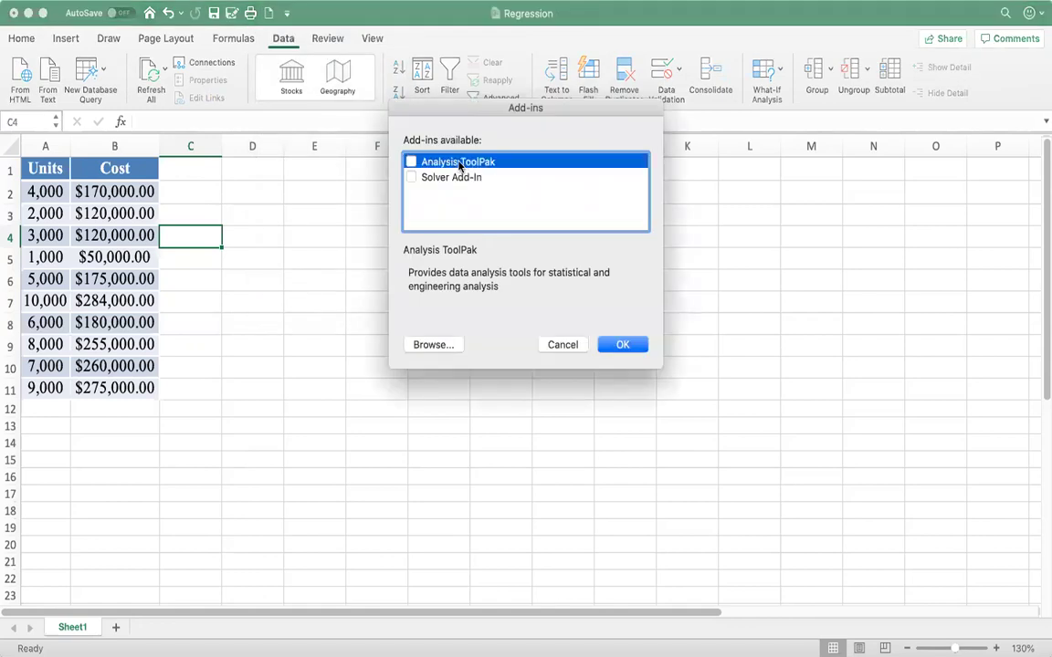
left_click(411, 161)
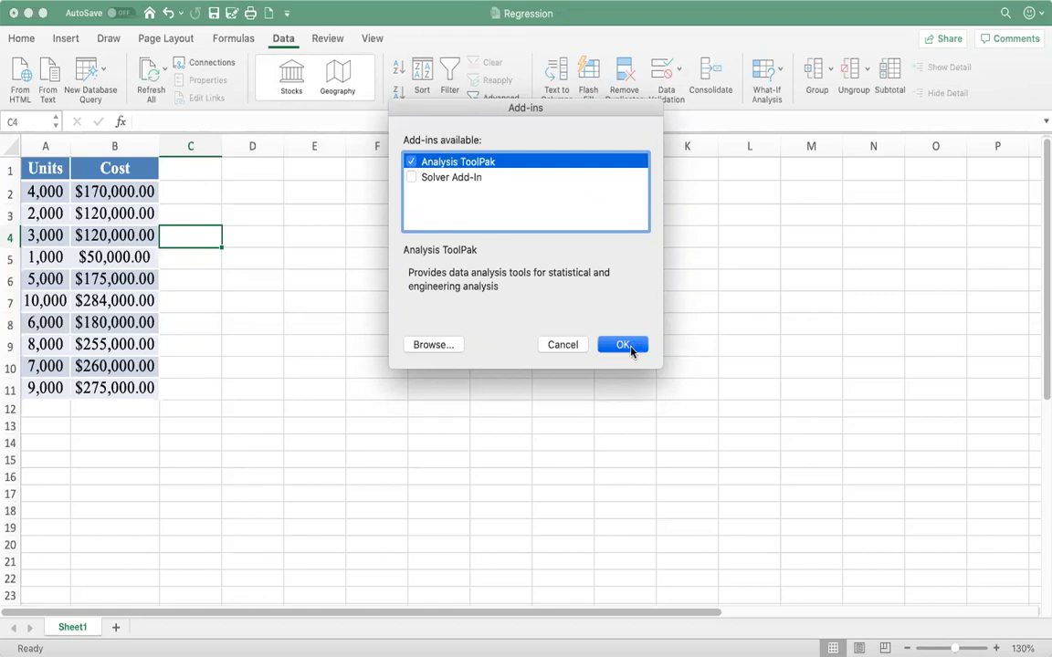
left_click(628, 348)
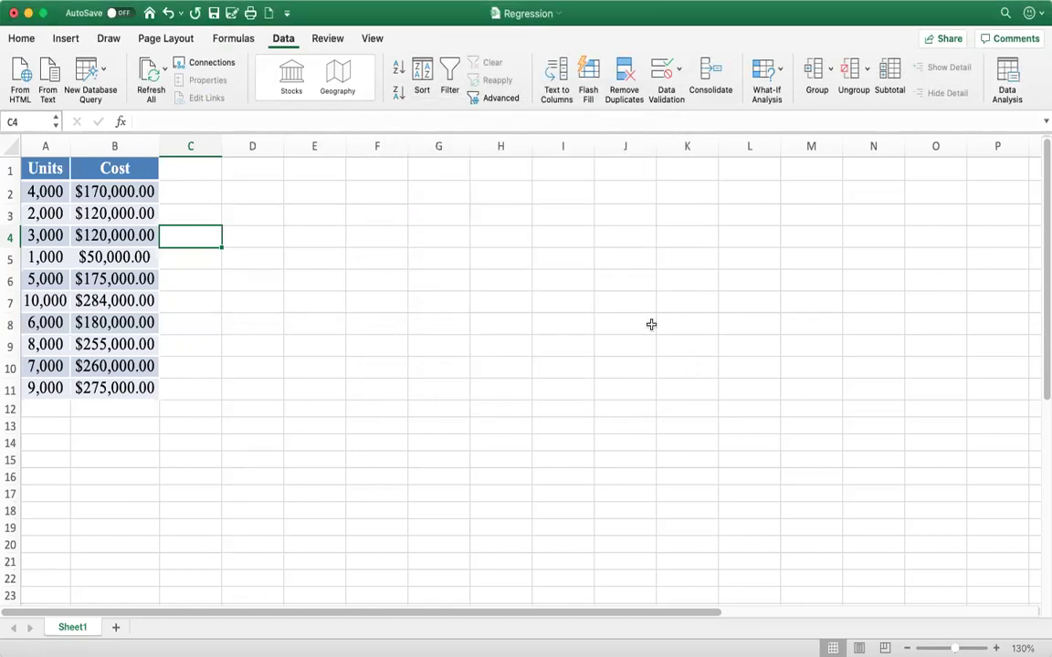
Step: Start a Regression analysis from the data analysis tools
left_click(1008, 91)
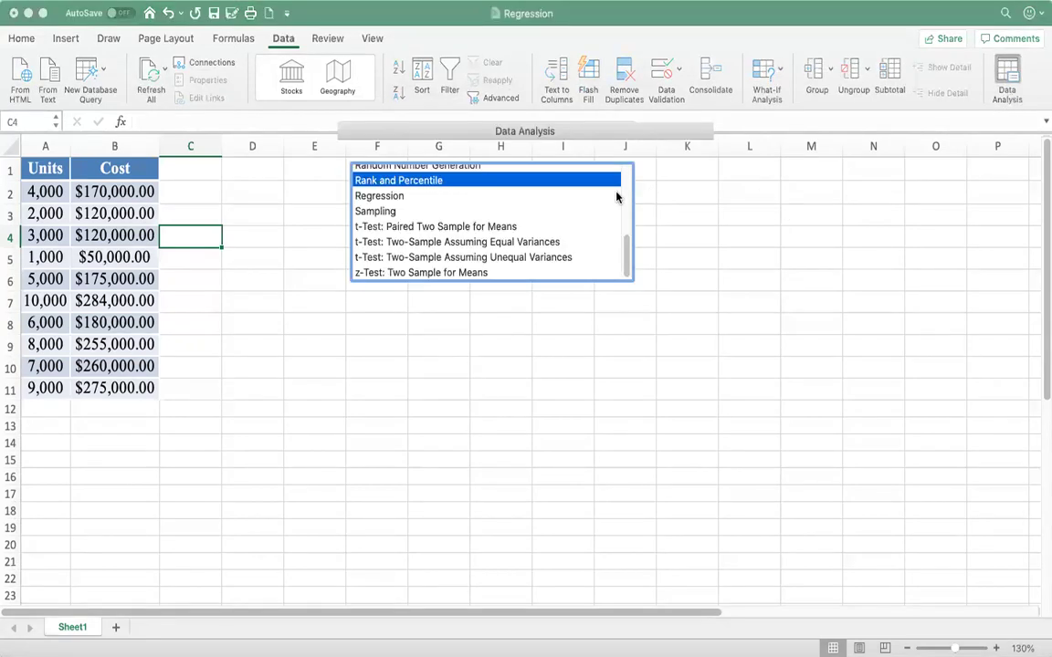
mouse_move(625, 251)
left_mouse_down()
mouse_move(622, 153)
mouse_move(626, 239)
left_mouse_up()
scroll(593, 223, "down", 1)
scroll(593, 229, "up", 2)
scroll(598, 233, "down", 2)
left_click(392, 238)
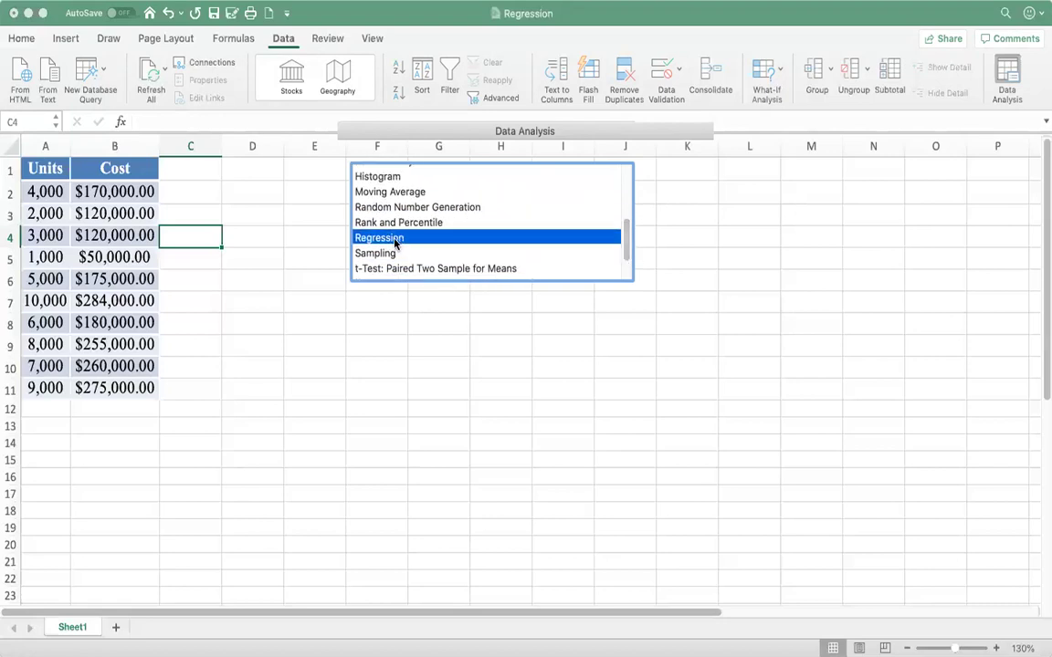
left_click(666, 166)
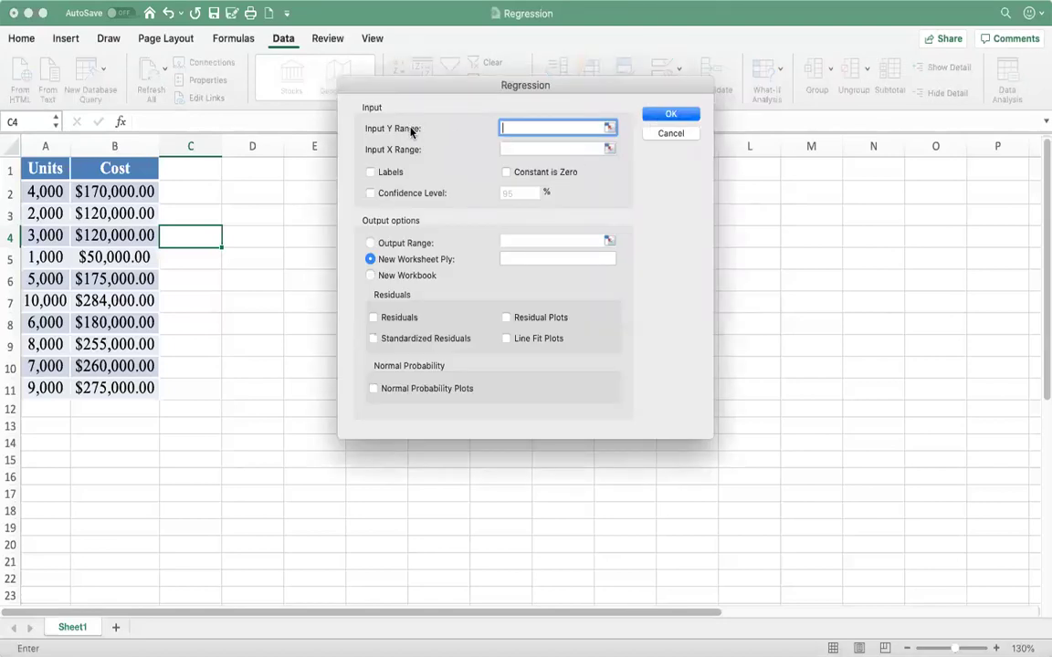
Step: Set the regression's Input Y Range to the Cost column including its header, $B$1:$B$11
left_click(609, 128)
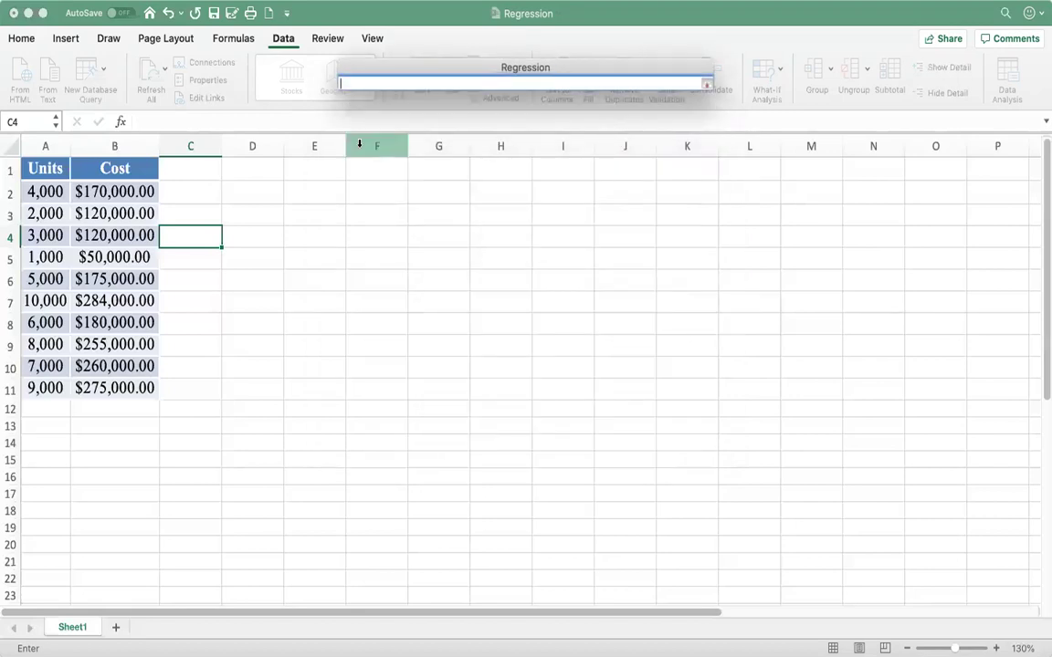
left_click(129, 173)
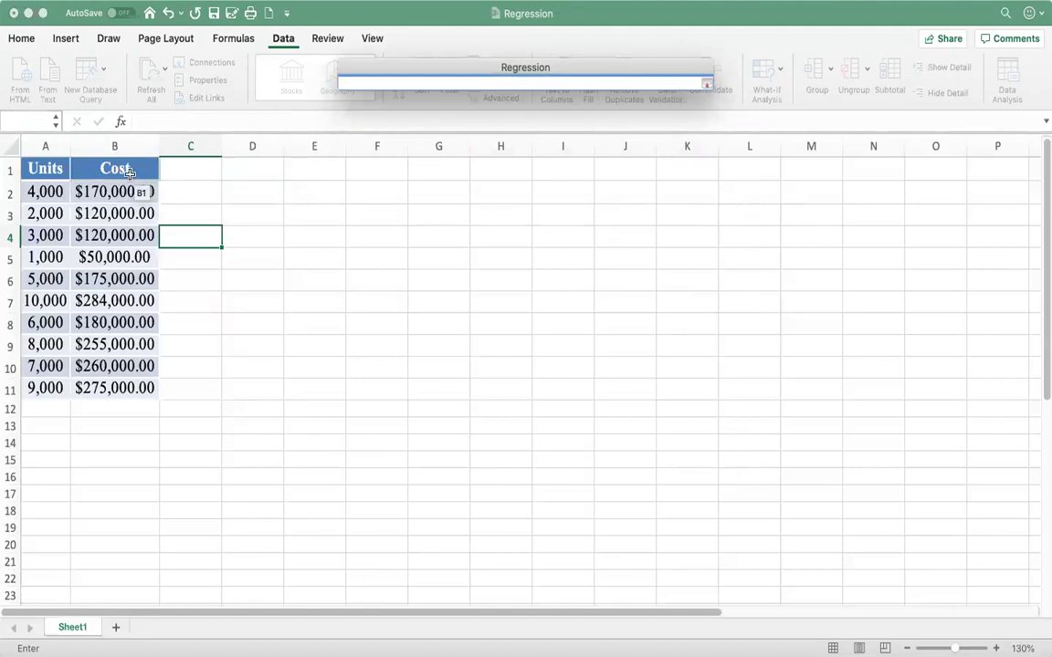
key("shift+Down")
key("shift+Down")
key("shift+Down")
key("shift+Down")
key("shift+Down")
key("shift+Down")
key("shift+Down")
key("shift+Down")
key("shift+Down")
key("shift+Down")
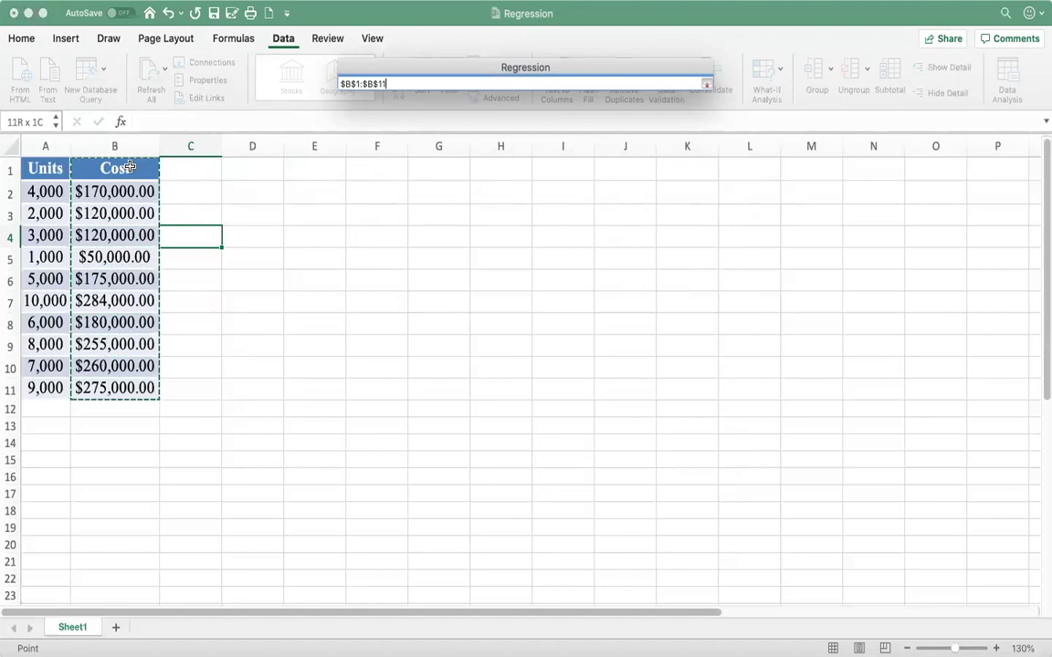
left_click(706, 84)
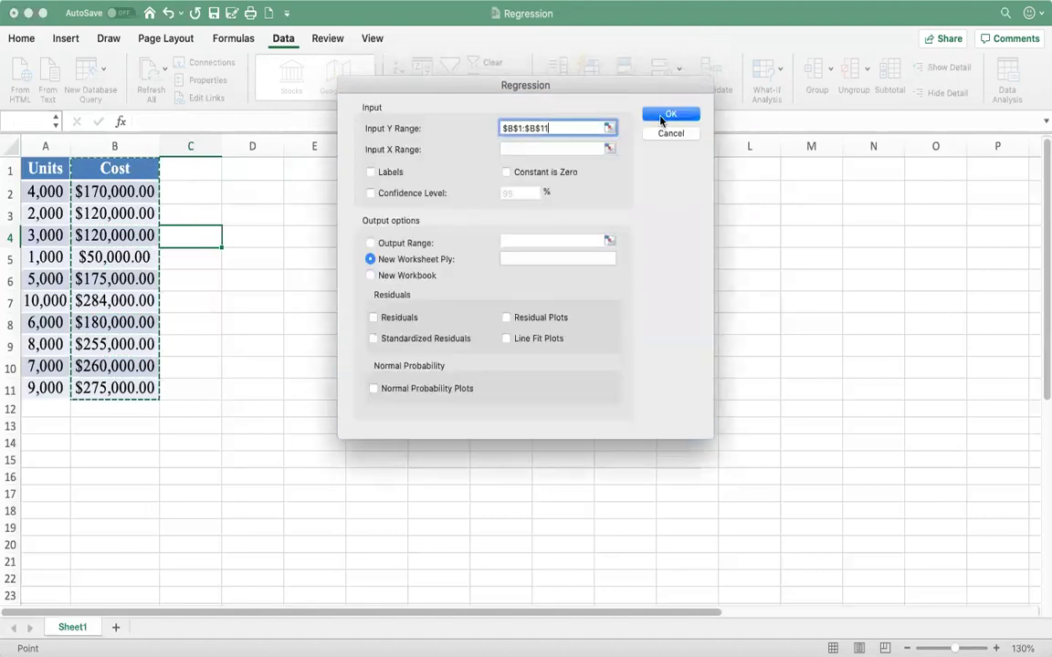
Step: Set the regression's Input X Range to the Units column including its header, $A$1:$A$11
left_click(608, 148)
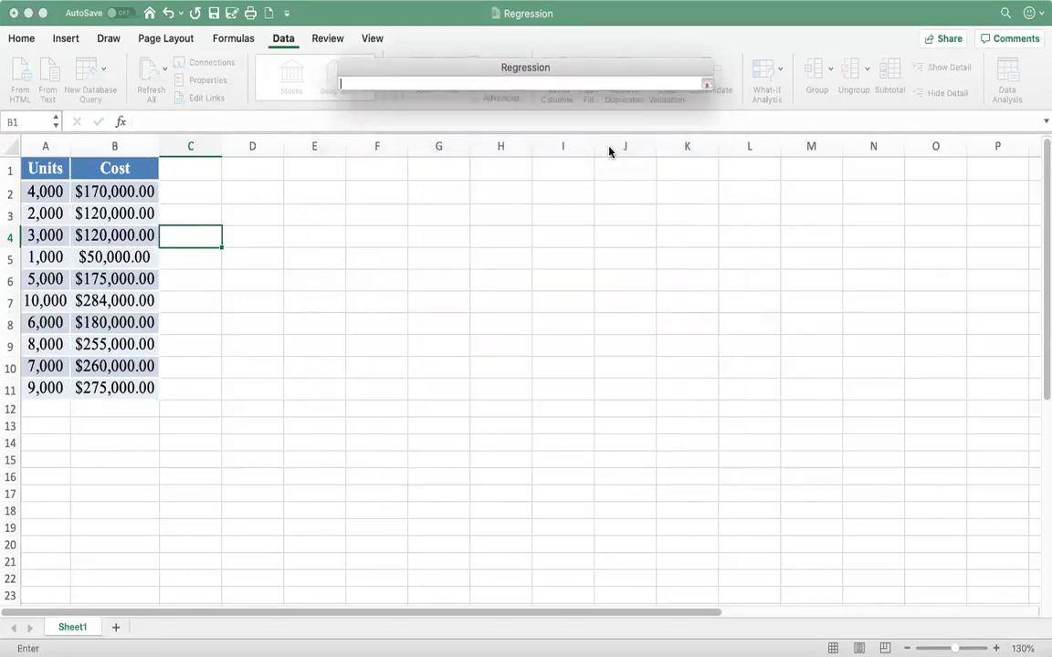
left_click(51, 167)
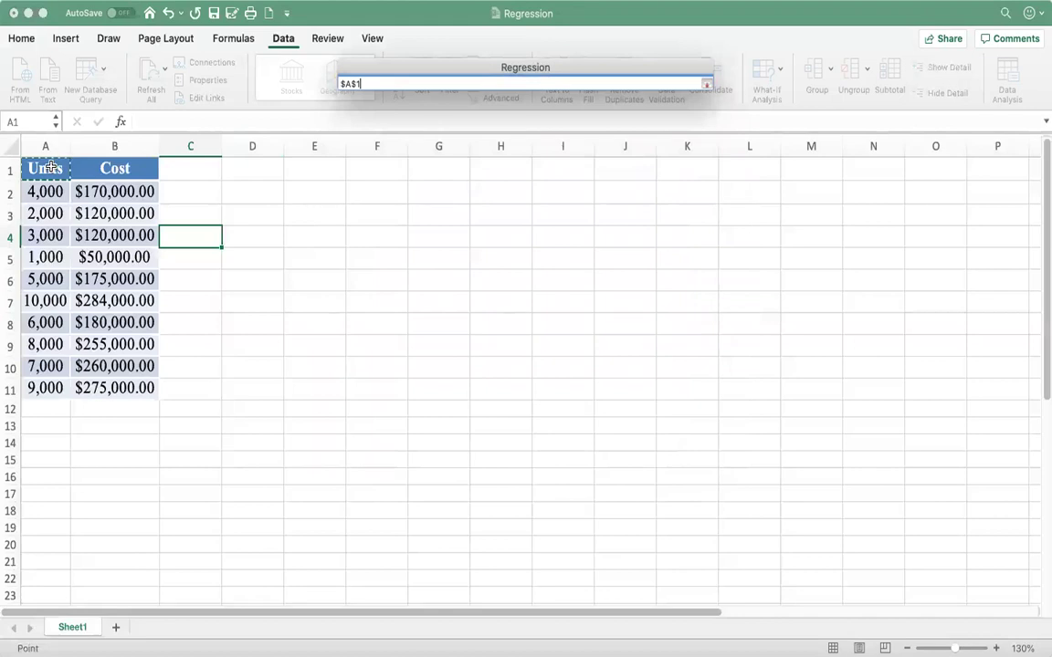
key("shift+Down")
key("shift+Down")
key("shift+Down")
key("shift+Down")
key("shift+Down")
key("shift+Down")
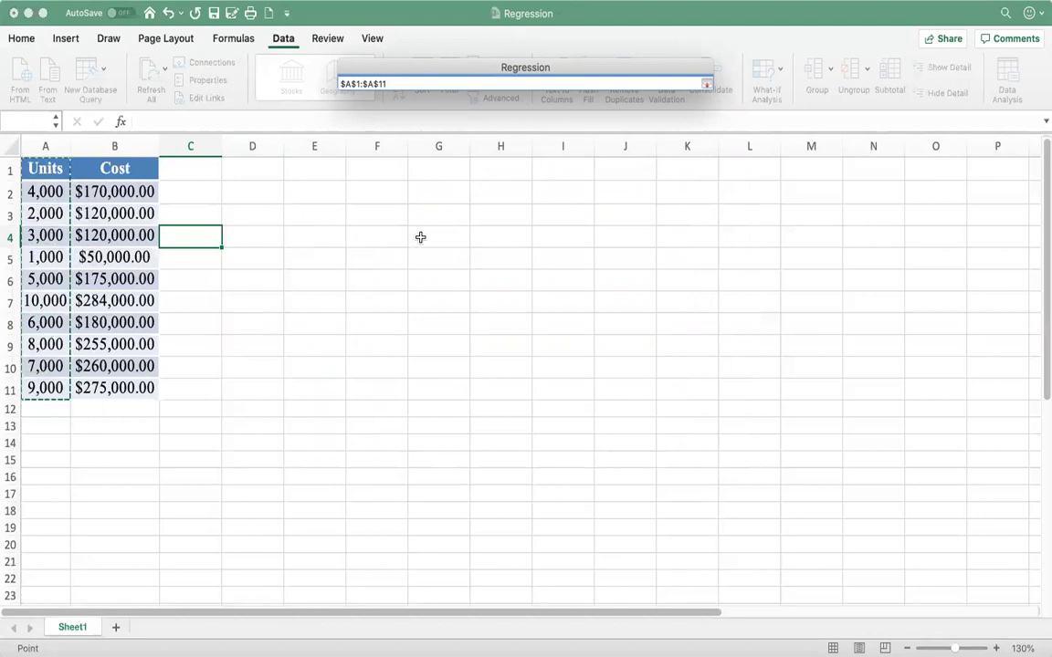
left_click(707, 82)
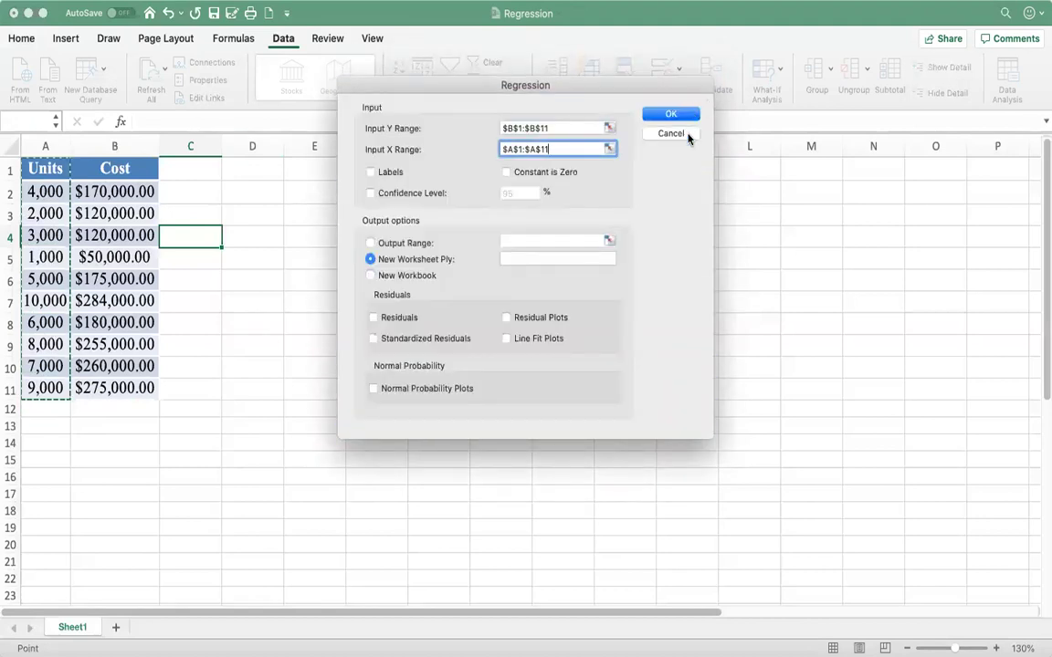
Step: Turn on Labels and Line Fit Plots, and run the regression with output to a new worksheet
left_click(370, 172)
left_click(506, 339)
left_click(669, 114)
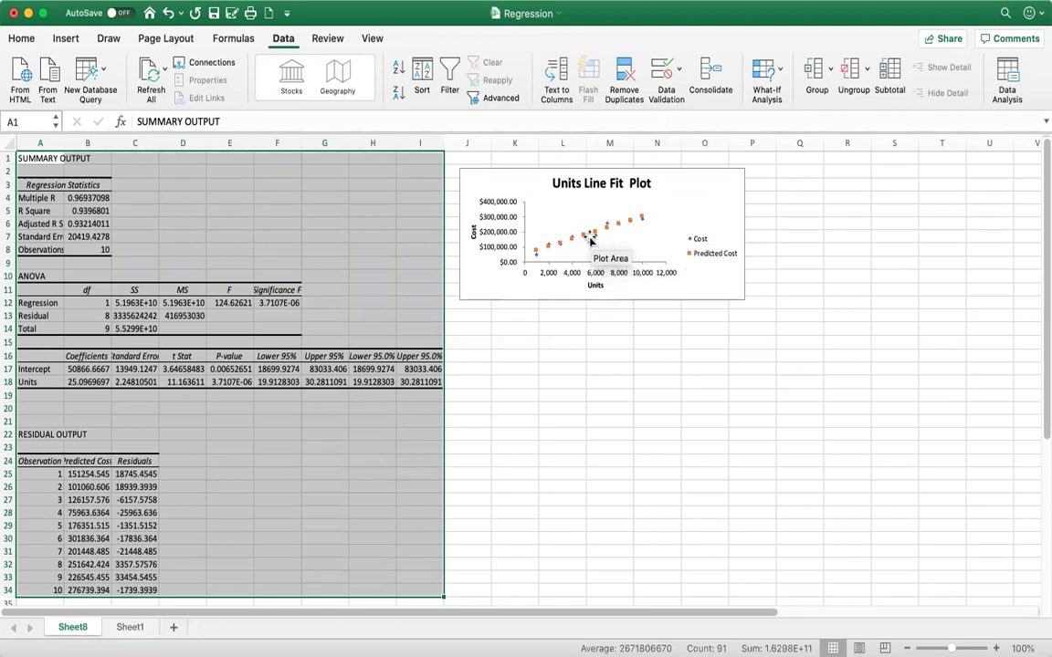
Step: Stretch the Units Line Fit Plot chart taller, extending its lower edge to about row 15
left_click(586, 279)
left_click_drag(601, 302, 601, 347)
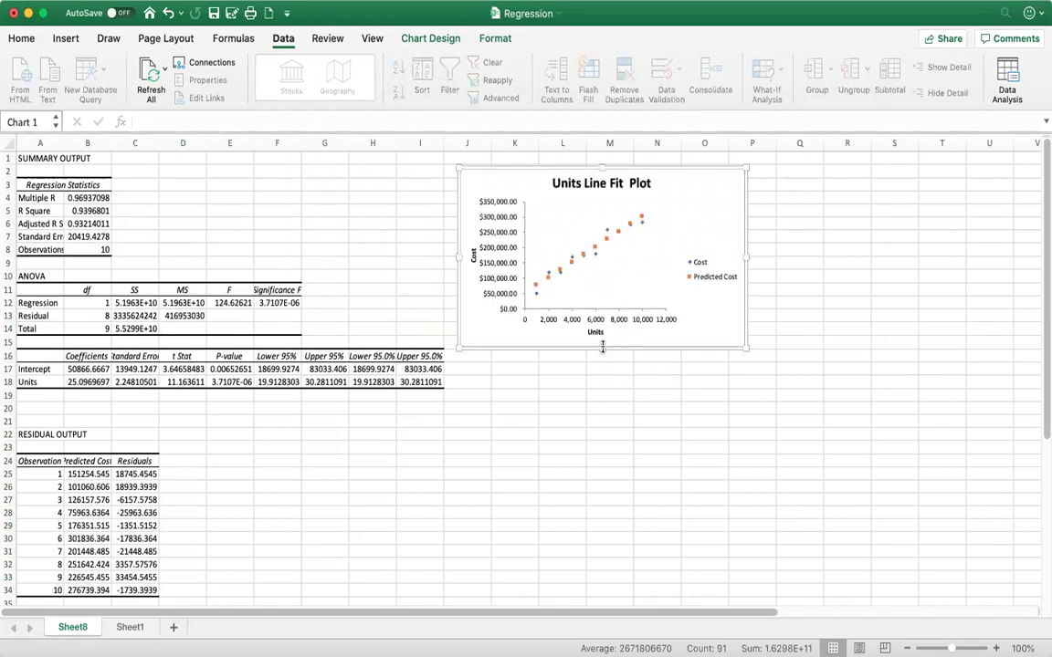
Step: Format the Predicted Cost series in the line fit plot with a solid line connecting its points
left_click(641, 220)
left_click(641, 220)
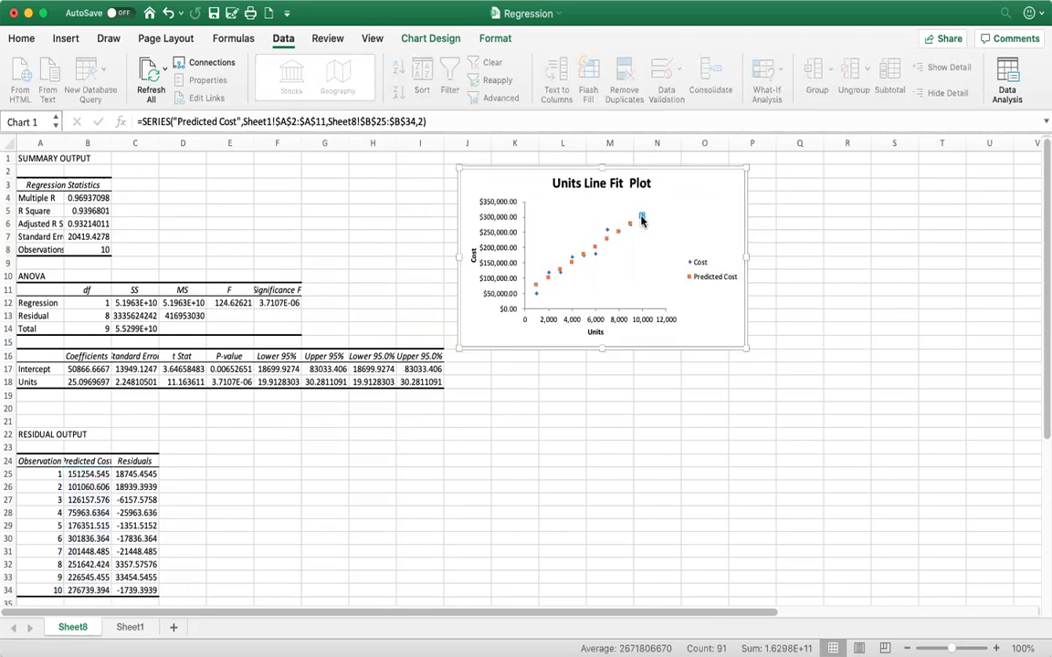
double_click(641, 220)
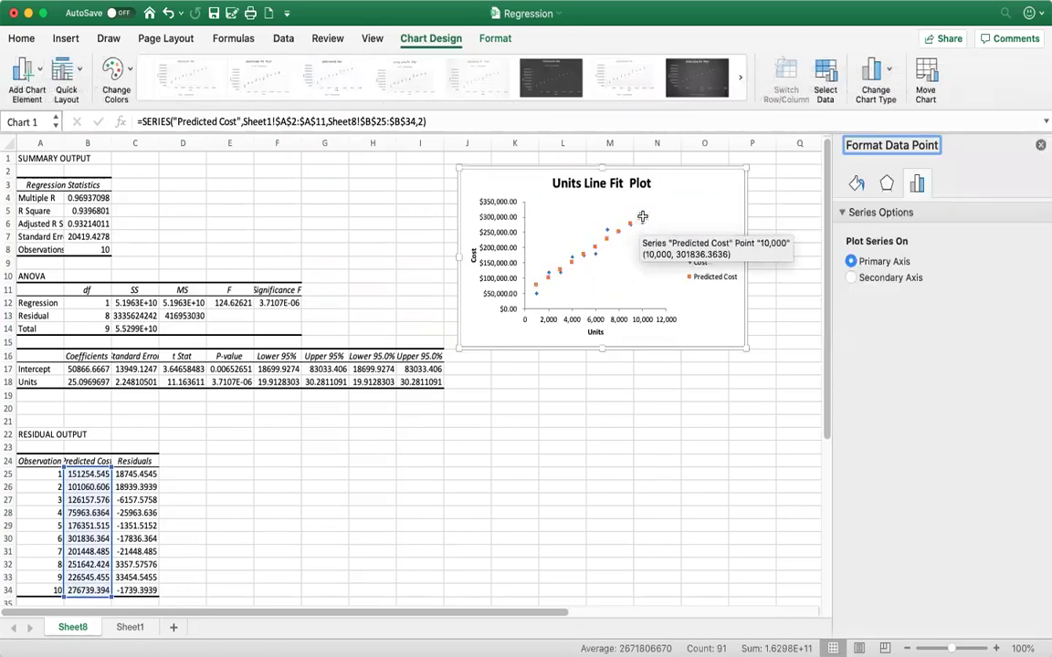
left_click(631, 228)
left_click(641, 217)
left_click(536, 287)
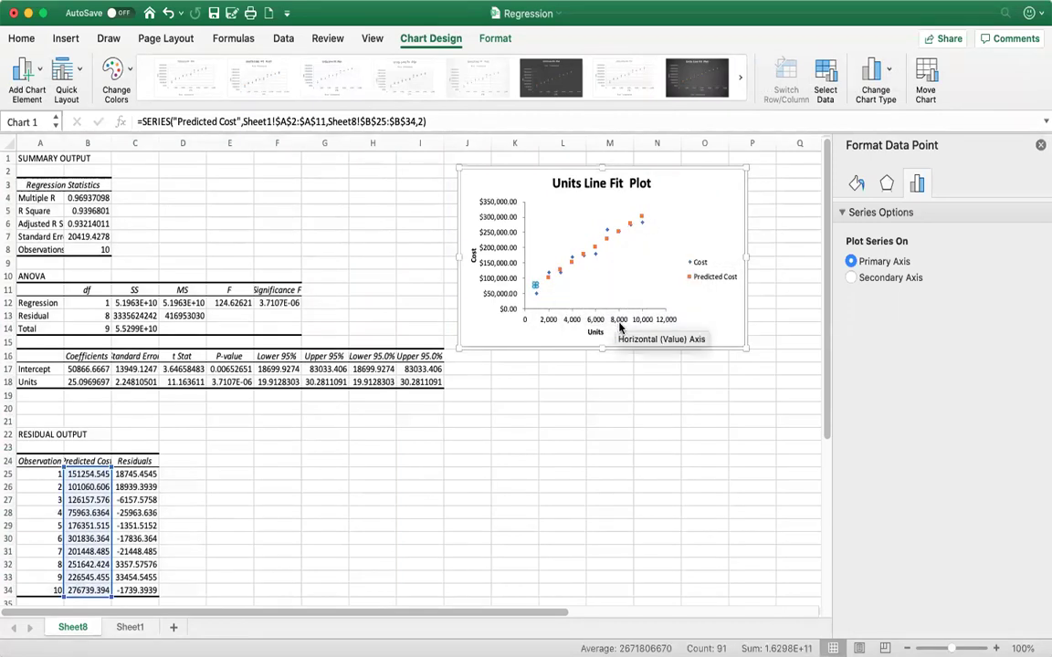
left_click(659, 258)
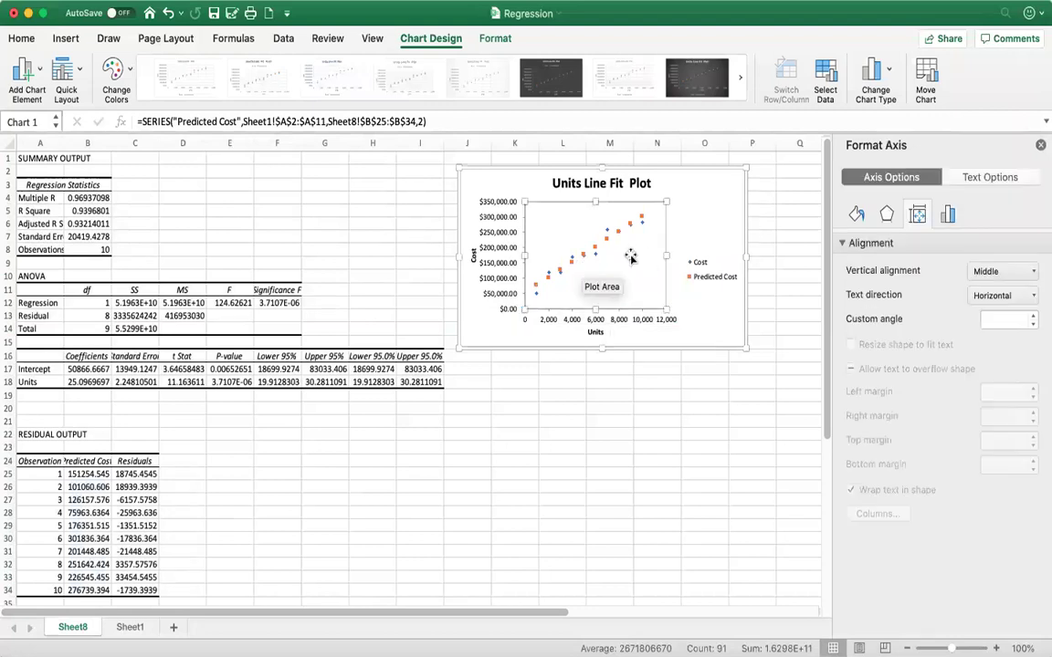
left_click(607, 235)
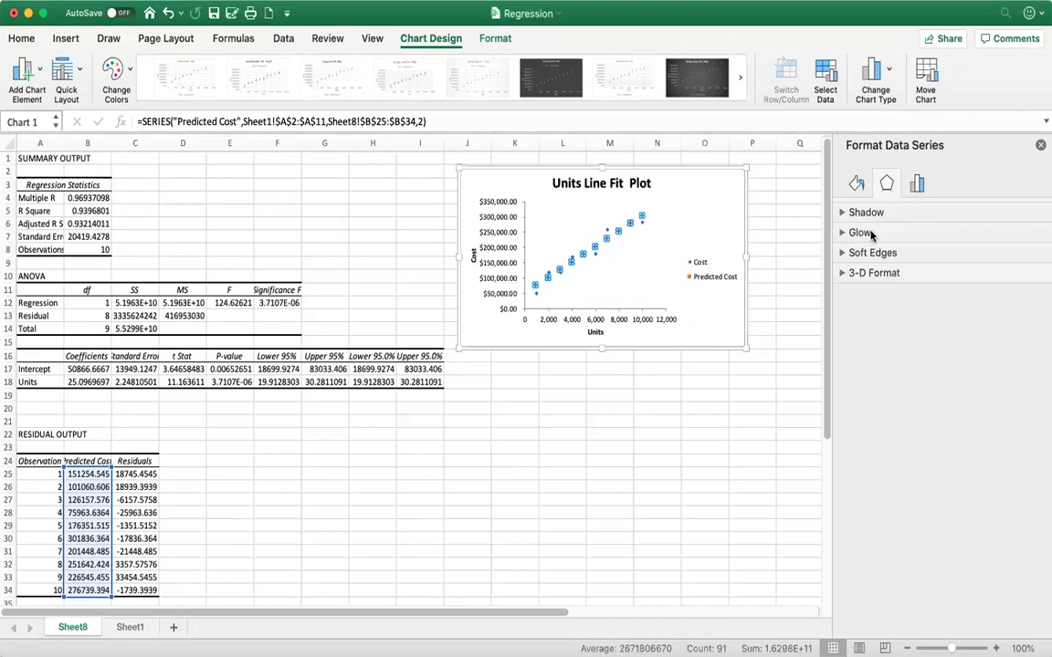
left_click(916, 183)
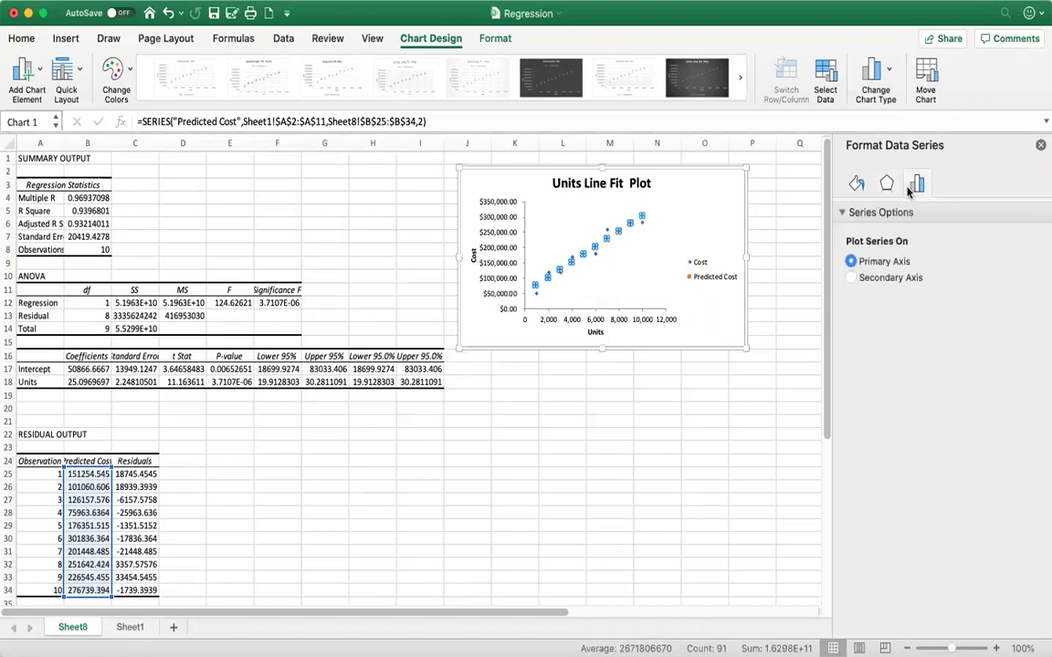
left_click(856, 185)
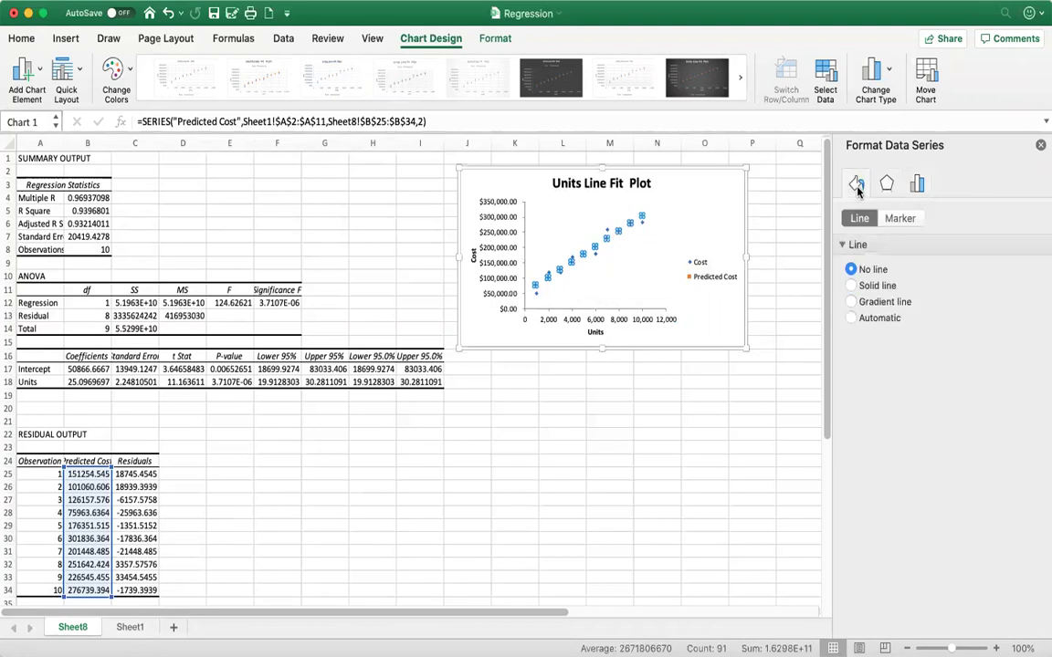
left_click(851, 286)
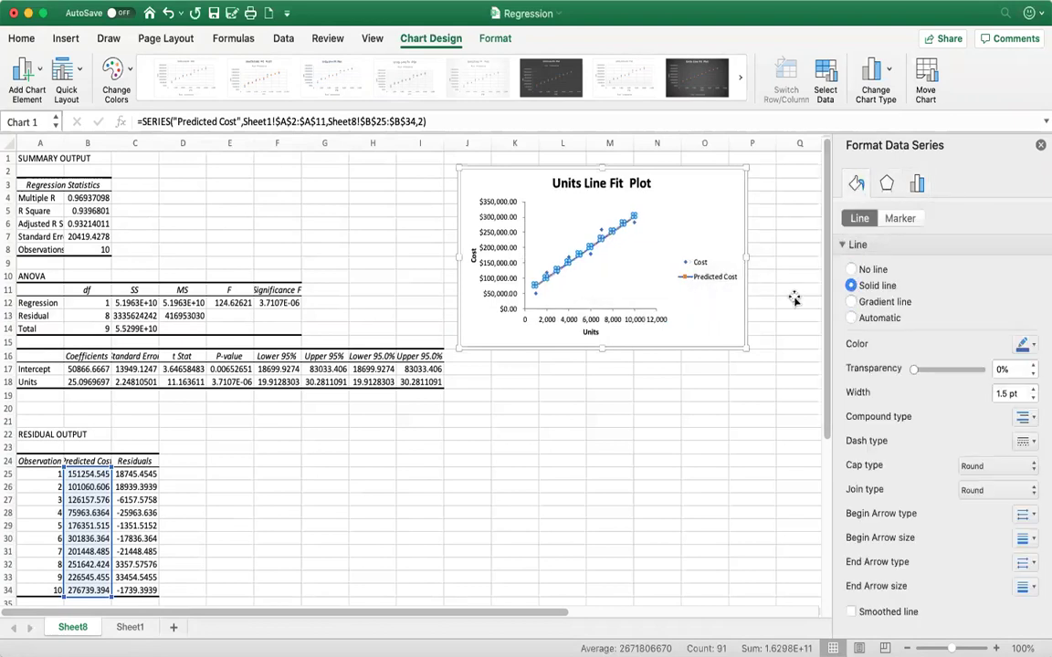
left_click(531, 419)
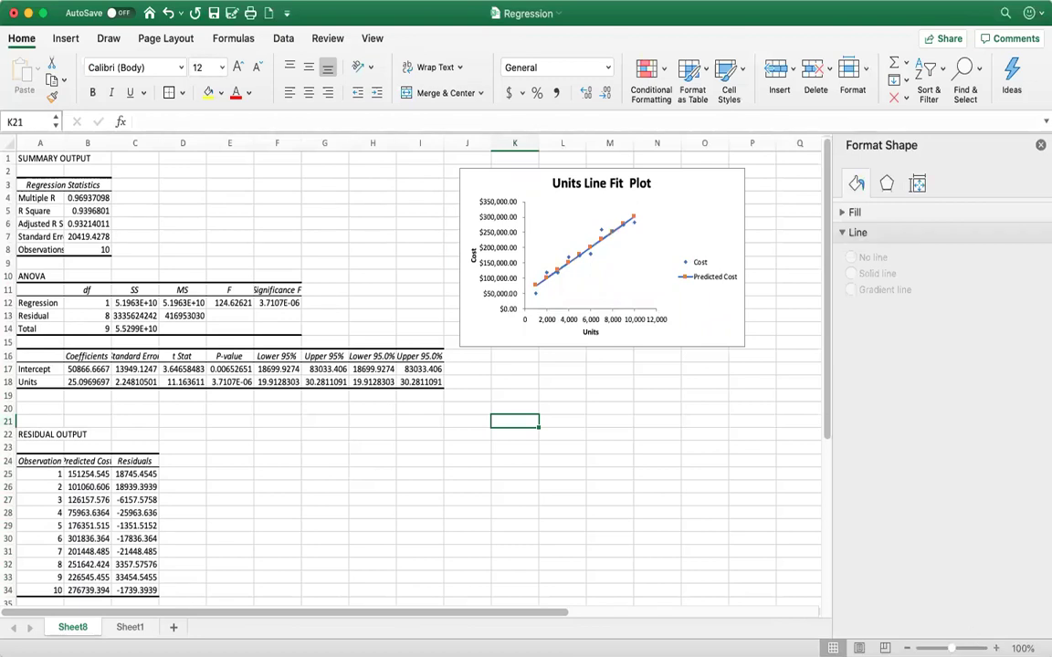
Step: Enter the cost equation text "TC = TFC + VC/U x U" in cell E2 of the regression output sheet
scroll(411, 365, "up", 4)
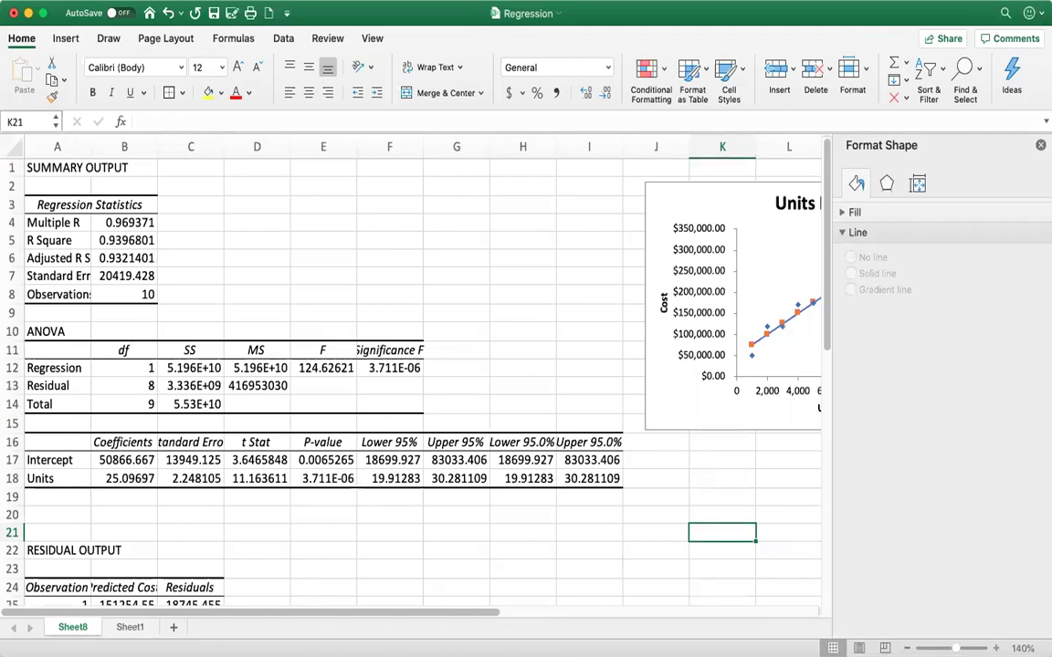
scroll(411, 365, "up", 1)
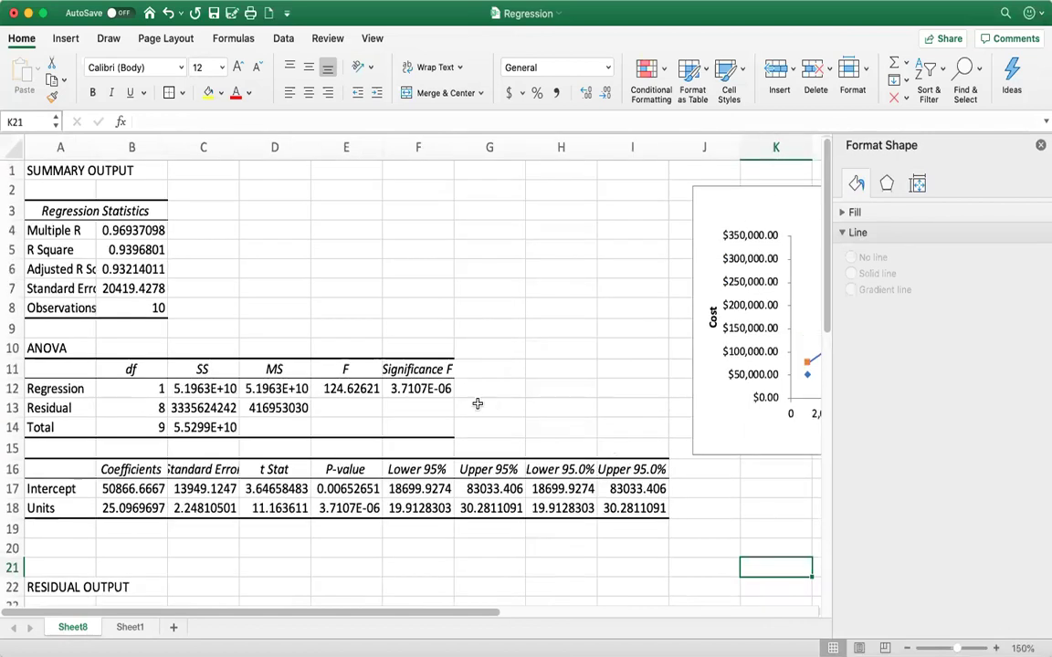
left_click(358, 190)
type("TC = ")
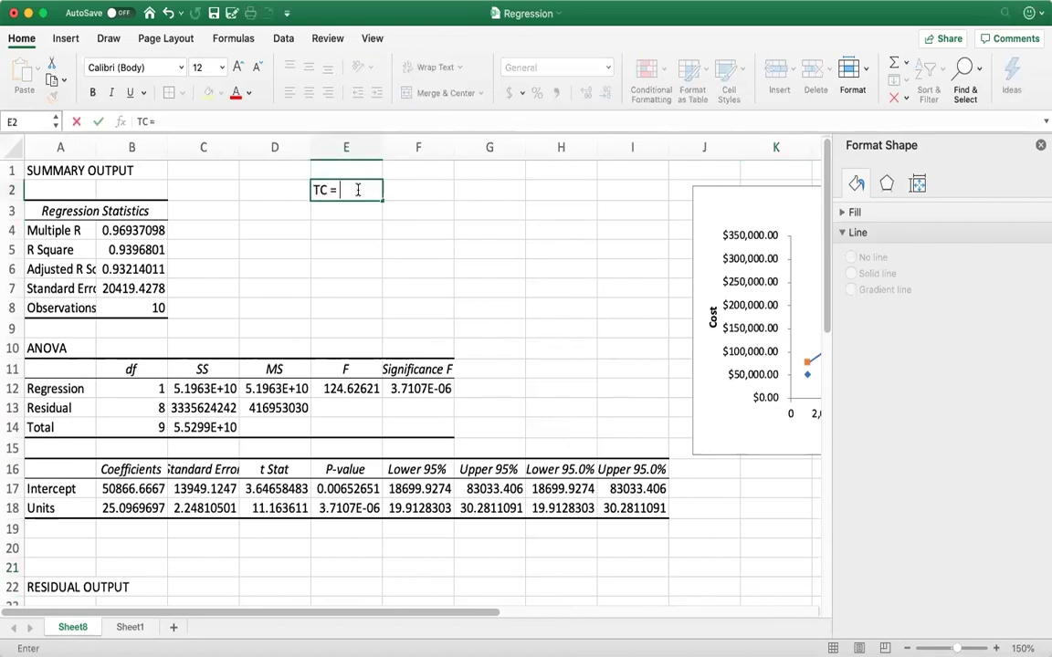
type("TFC + VC/U")
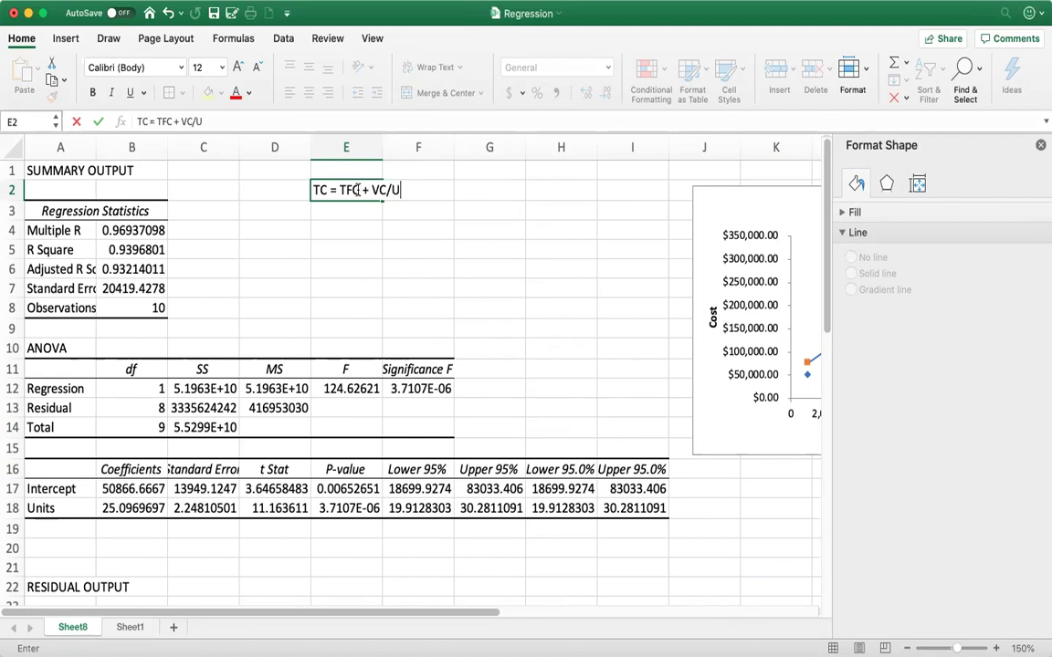
type(" x U")
key("Return")
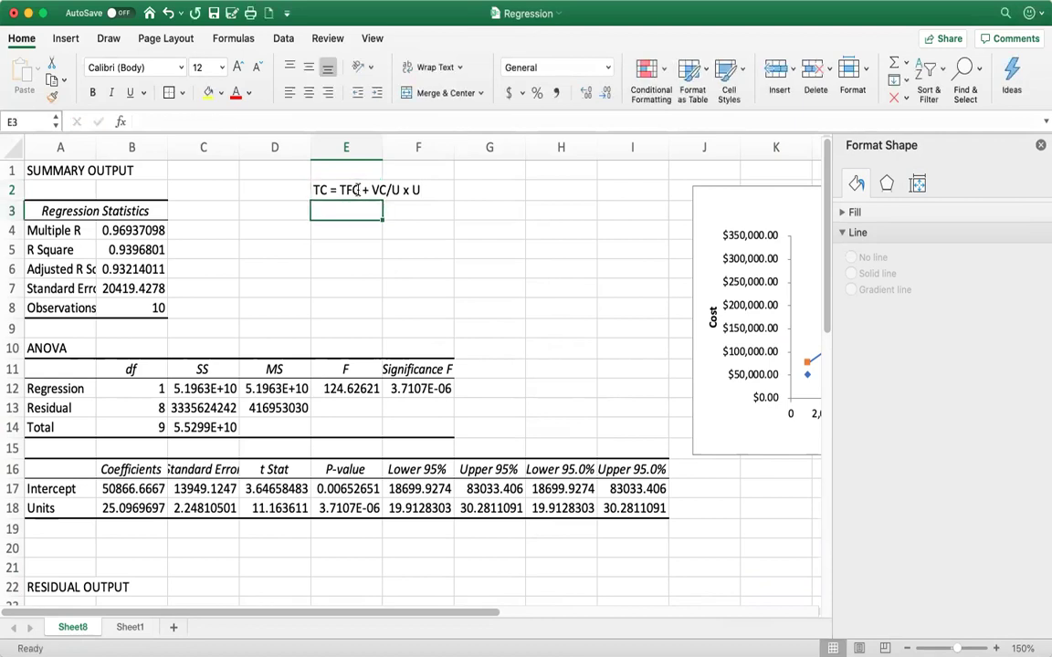
Step: Enter the fitted cost equation "TC = $50,866.67 + $25.10 x U" in cell E3, using the Intercept and Units coefficients
left_click(69, 489)
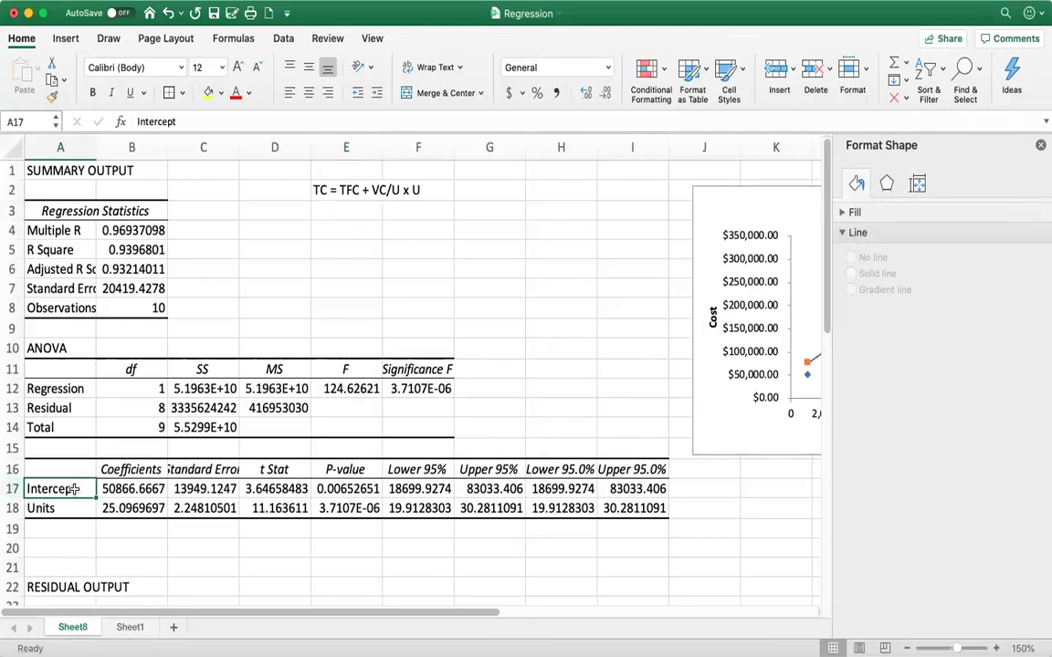
left_click(137, 490)
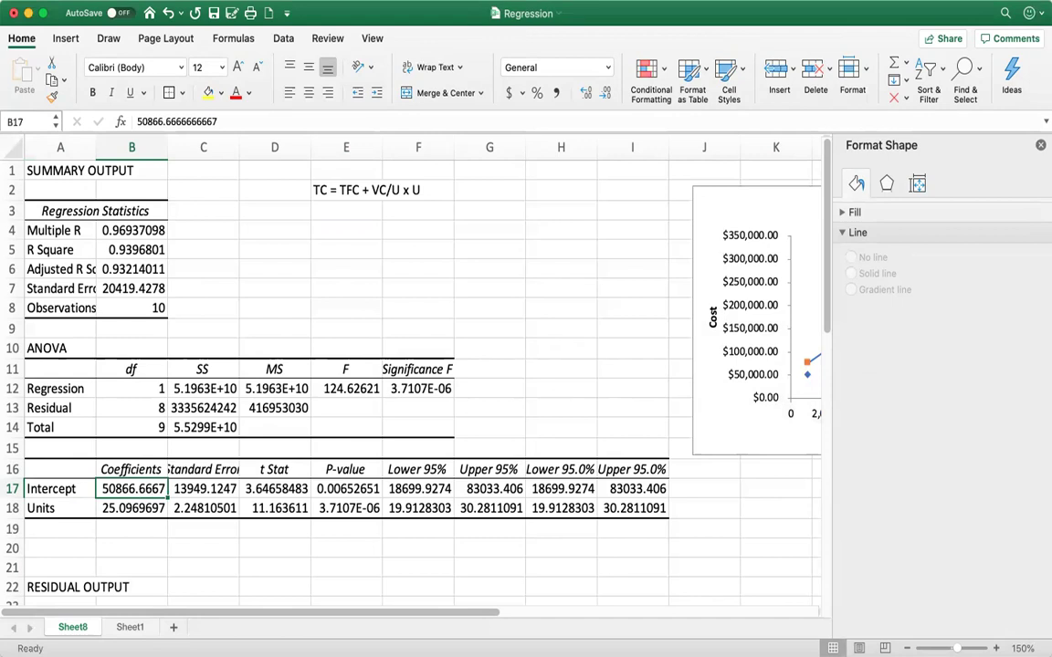
scroll(411, 347, "down", 1)
scroll(684, 356, "down", 1)
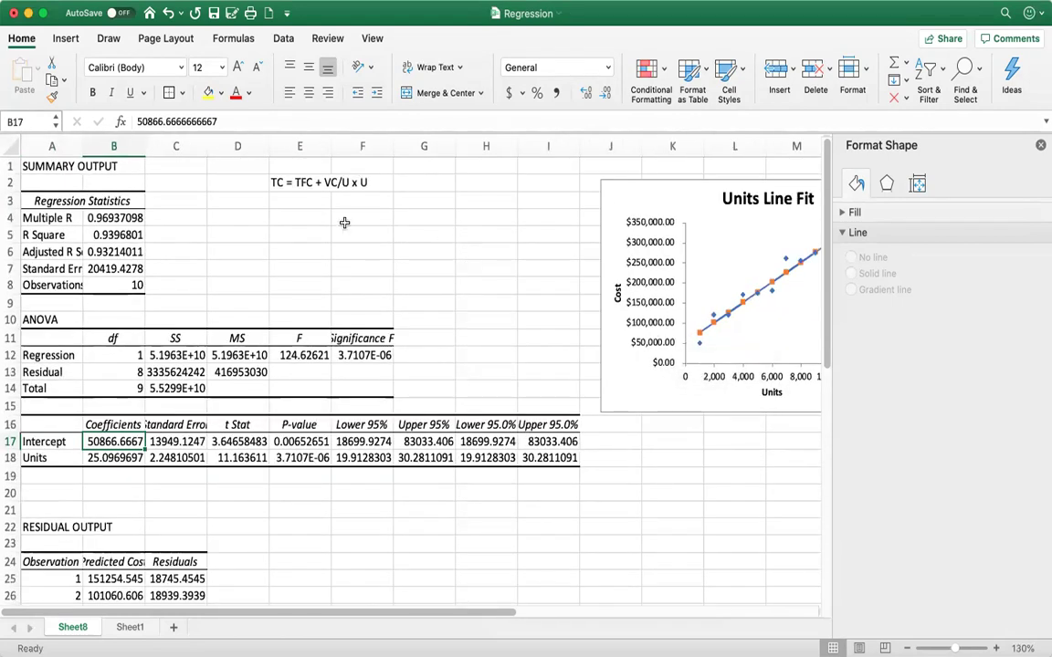
left_click(290, 202)
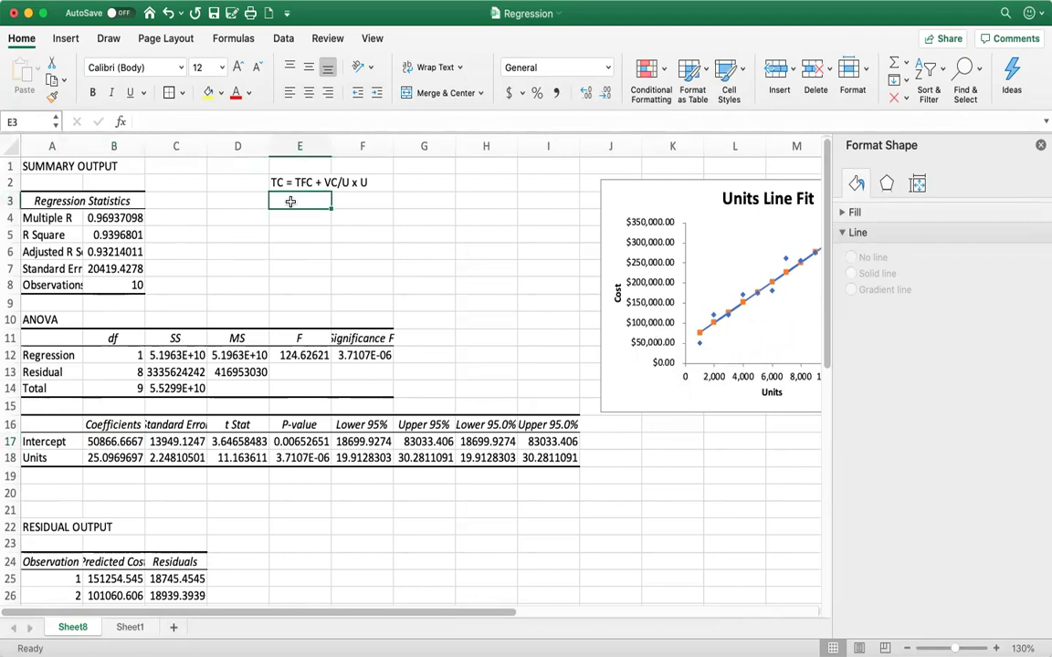
type("TC =")
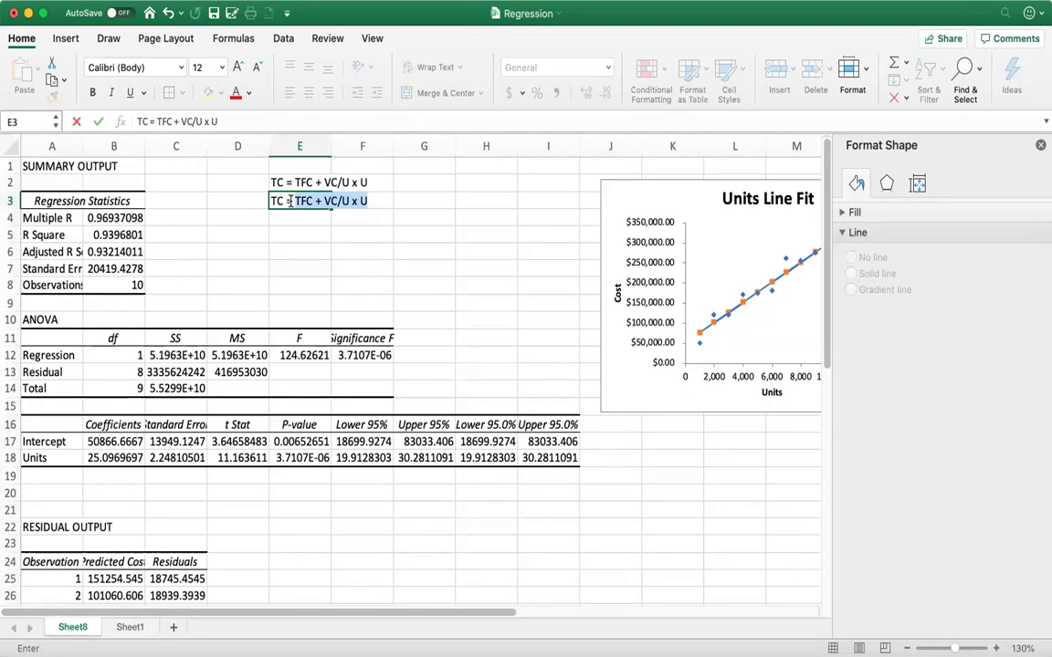
type("$5")
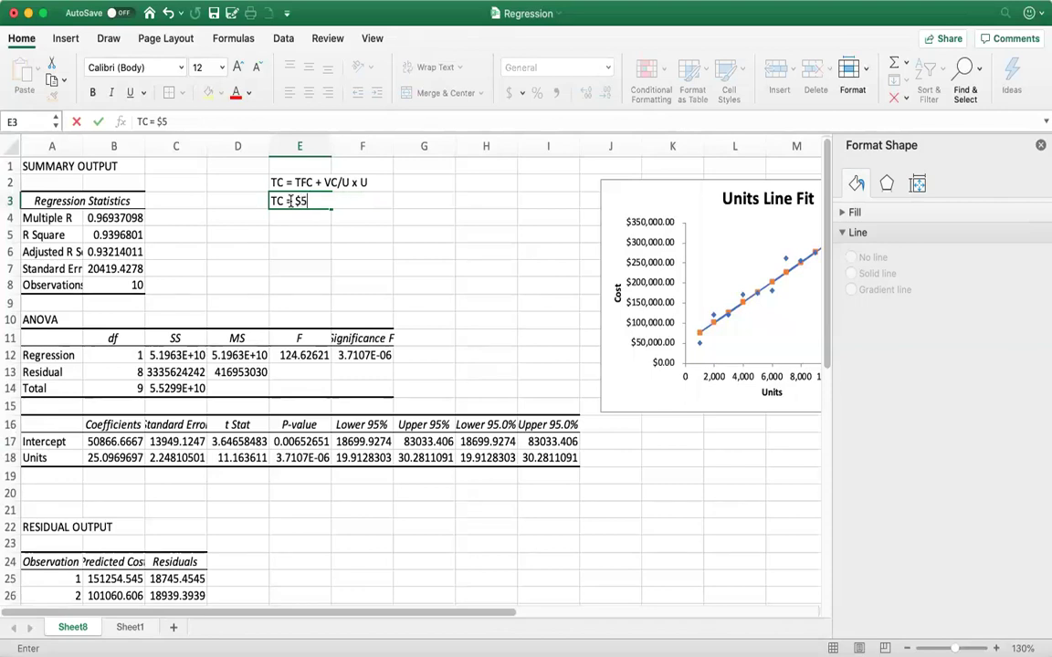
type("0,866.")
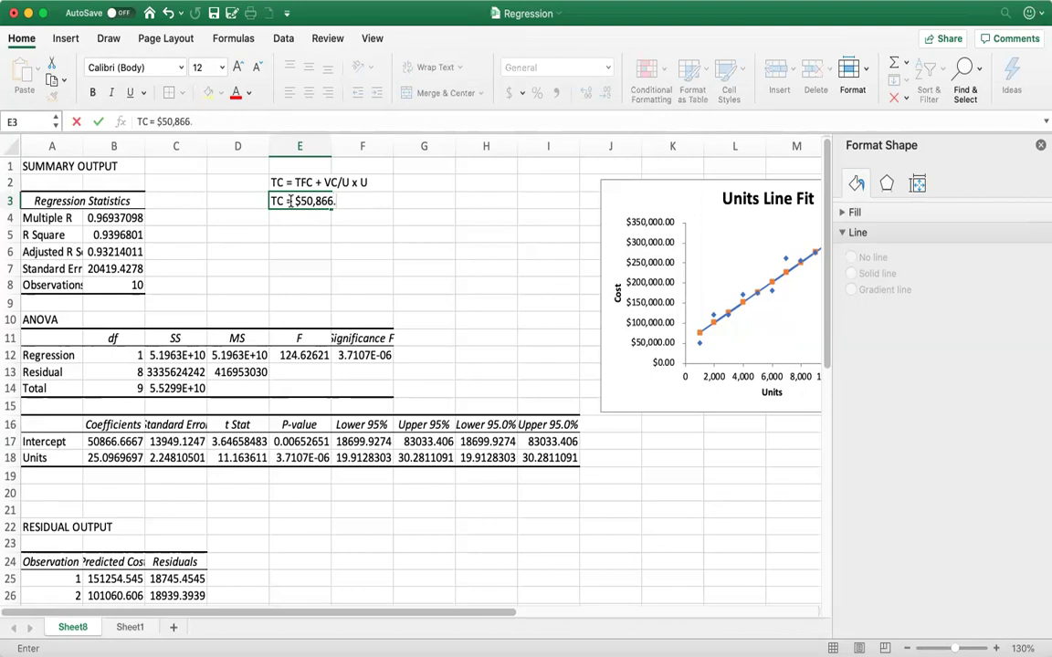
type("67 +")
type("$")
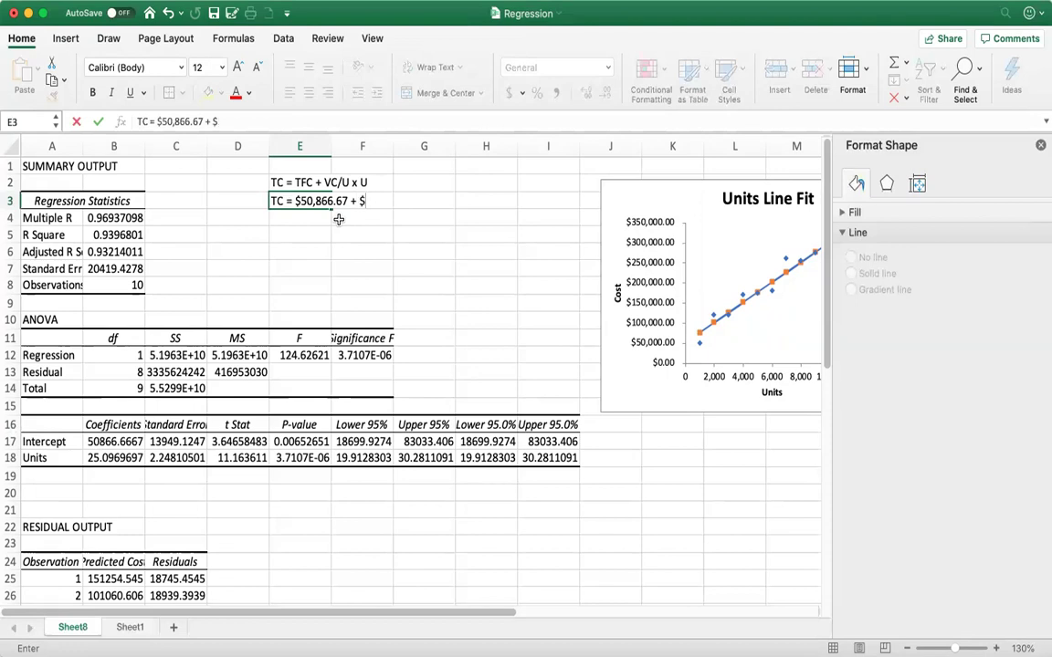
type("25.10")
type("x U")
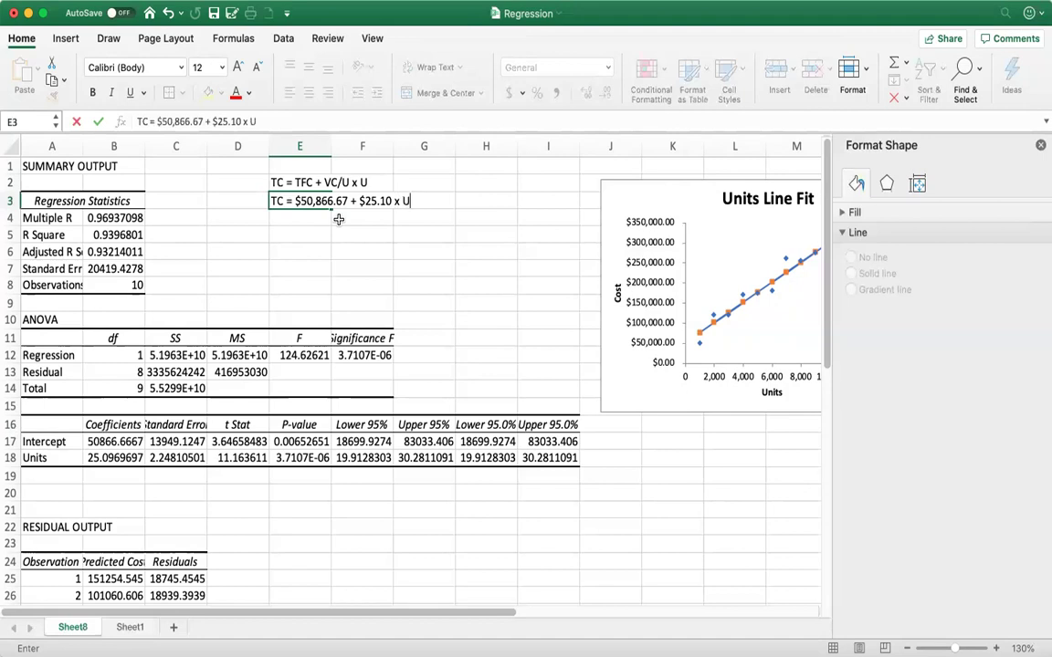
key("Return")
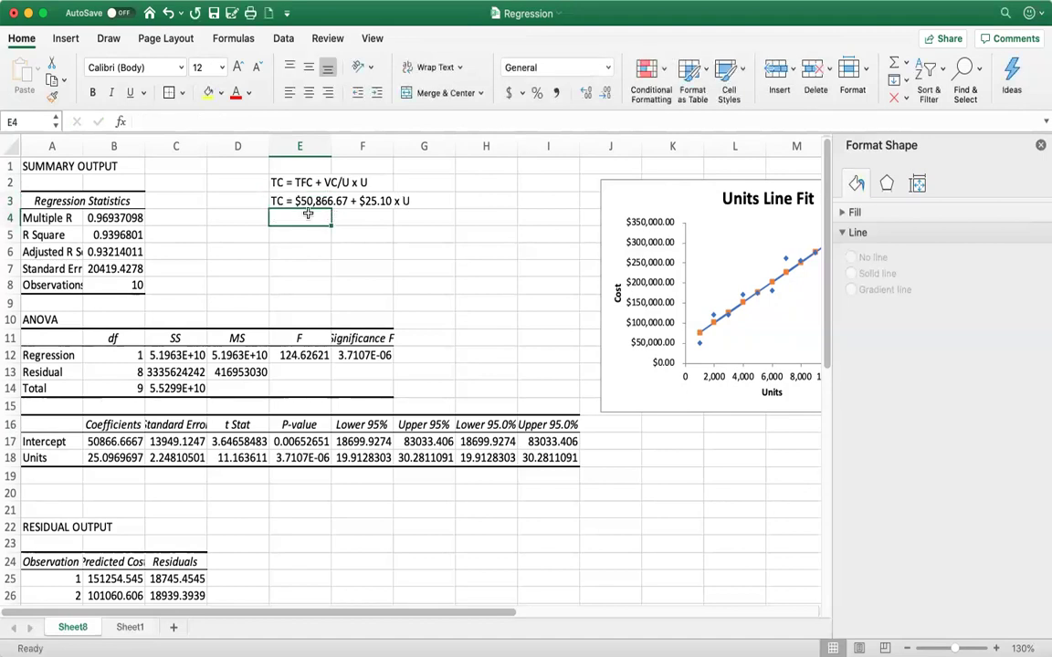
left_click(100, 441)
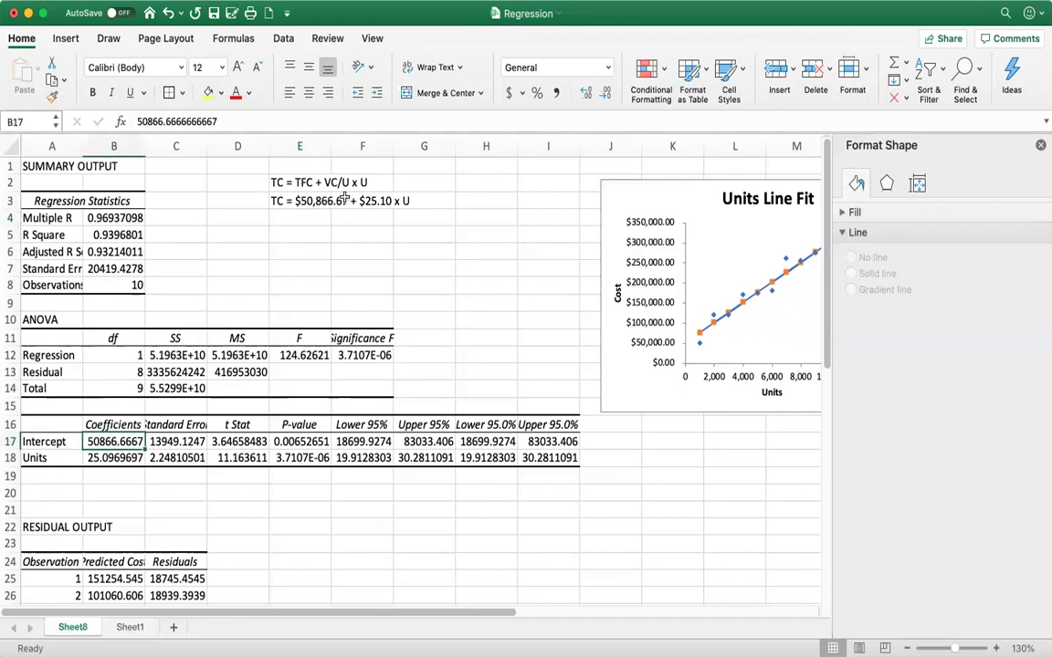
left_click(115, 459)
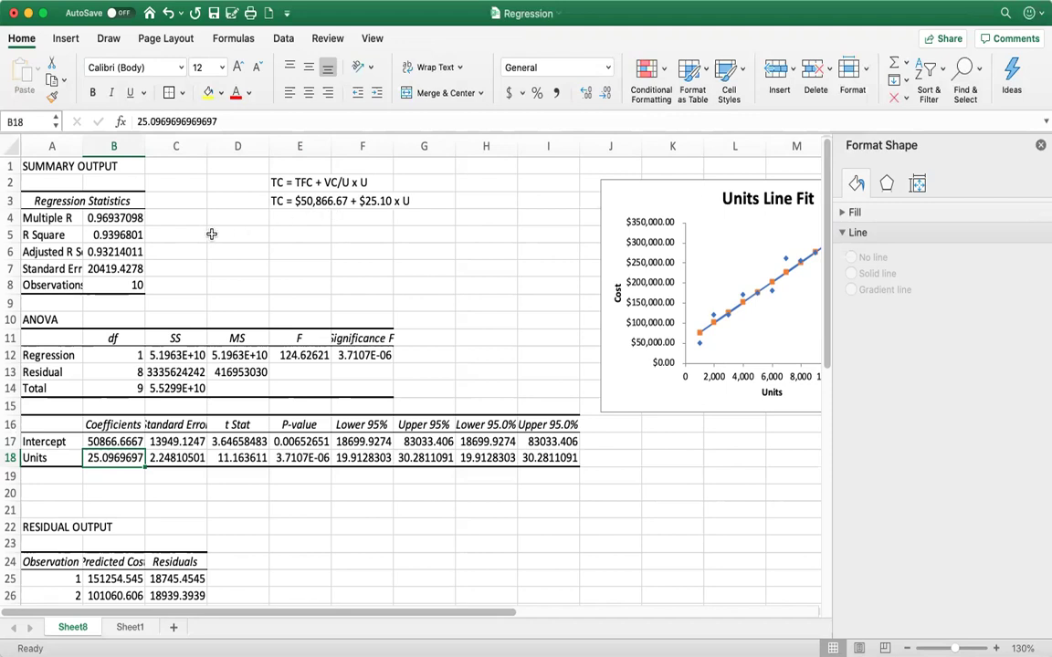
Step: Enter the R Square value as the text "R-Sq = 93.97%" in cell E5
left_click(66, 235)
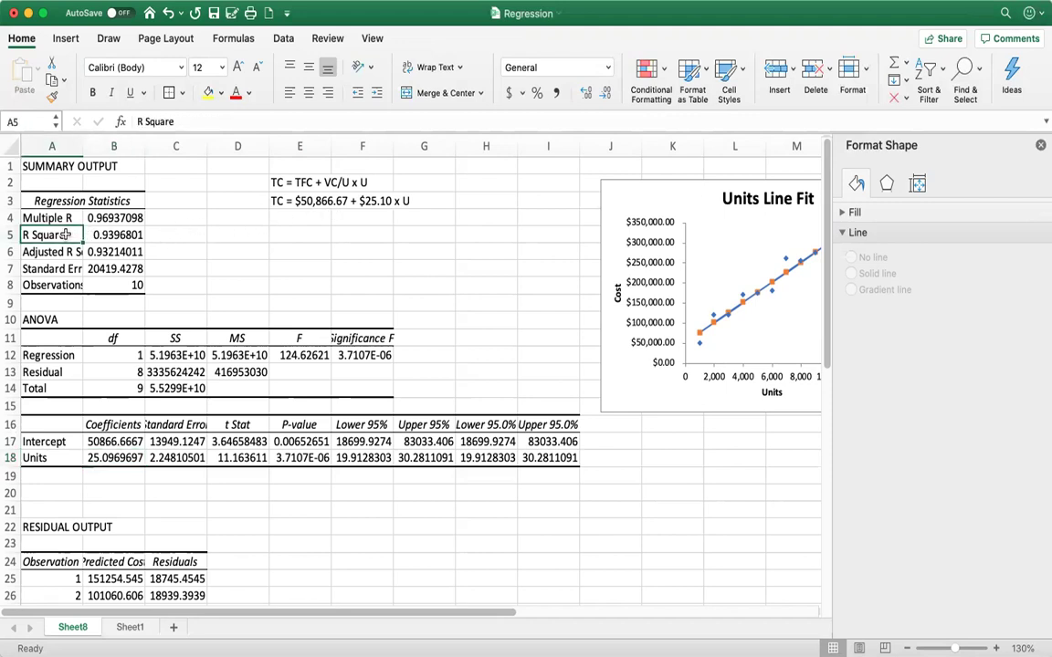
left_click_drag(65, 235, 114, 234)
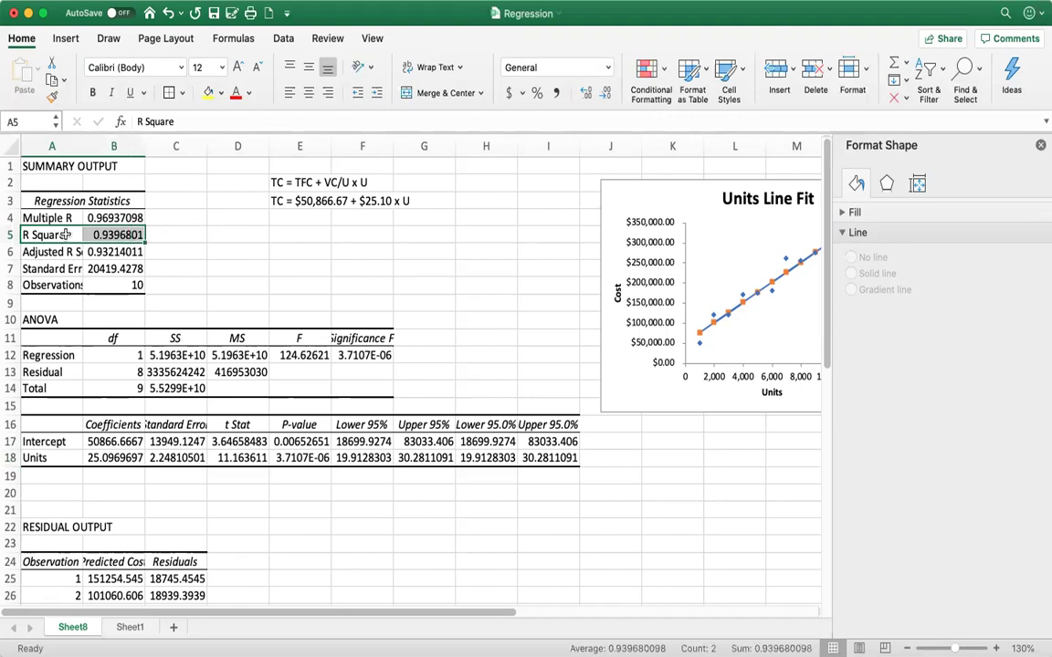
left_click(281, 228)
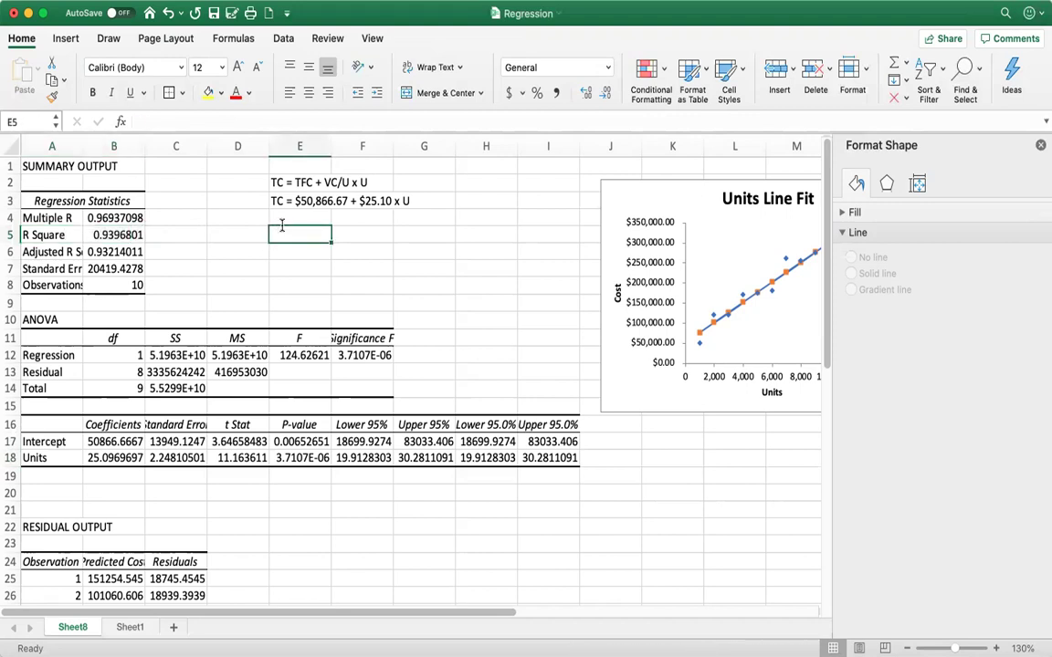
type("R-S")
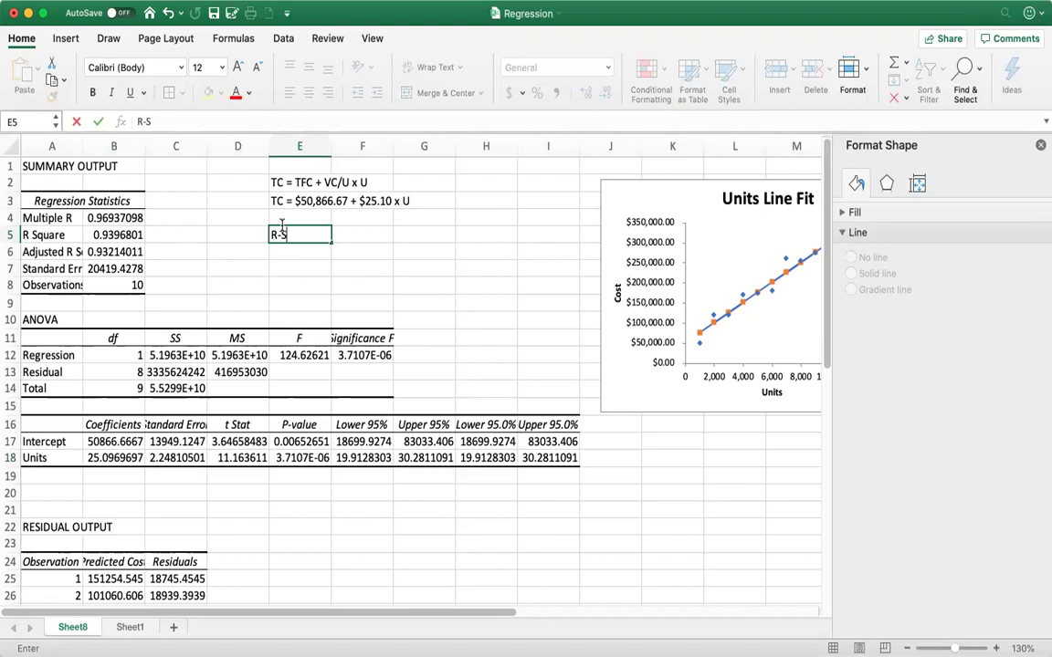
type("q = 93.97%")
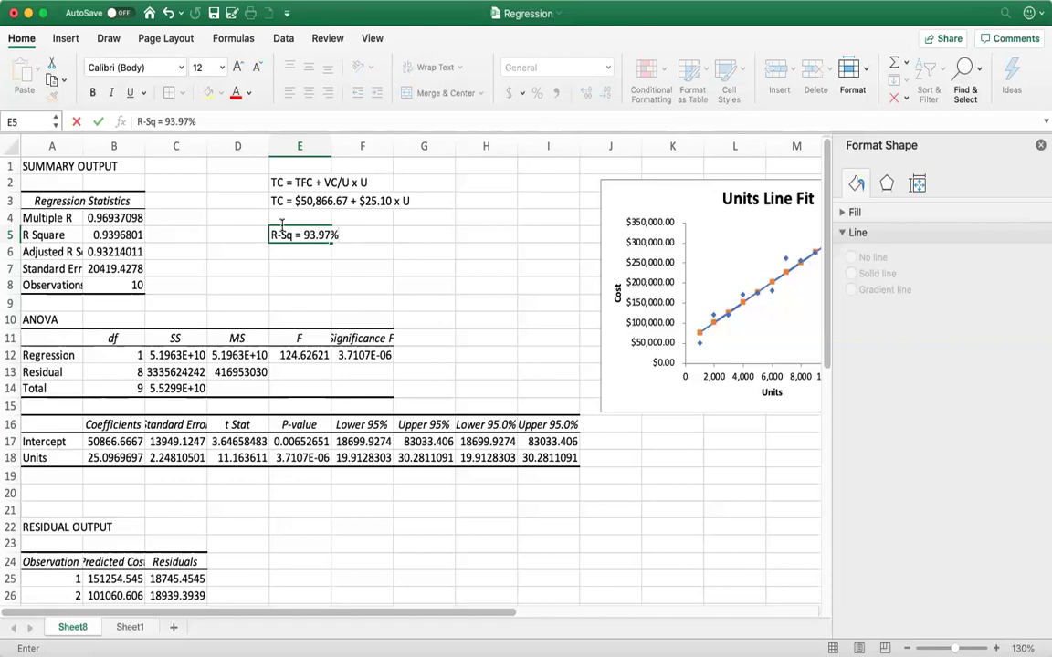
key("Return")
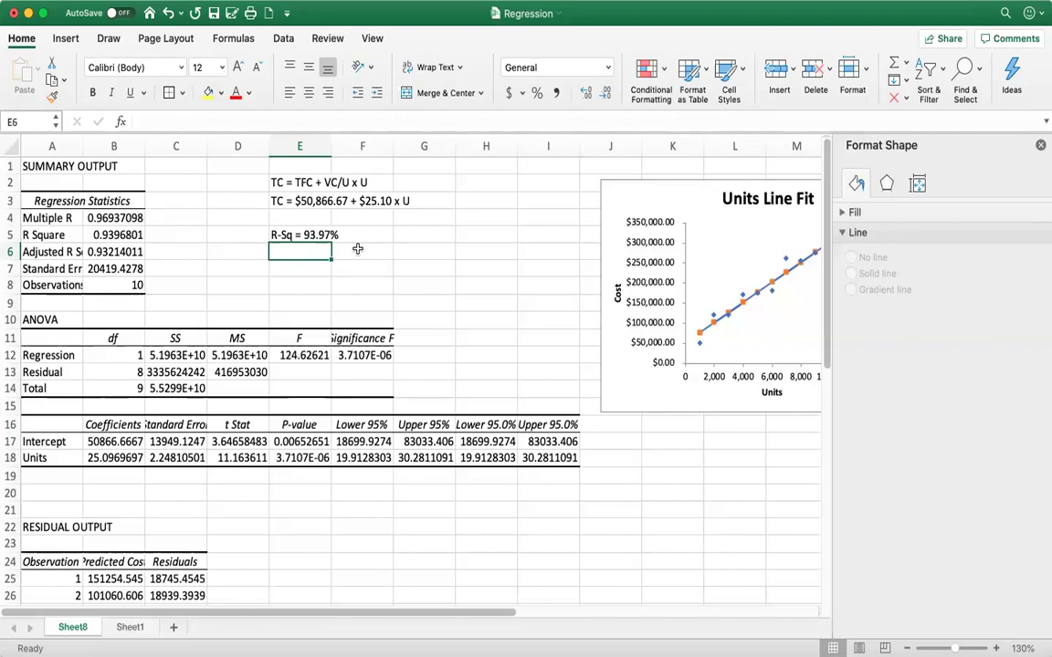
left_click(307, 237)
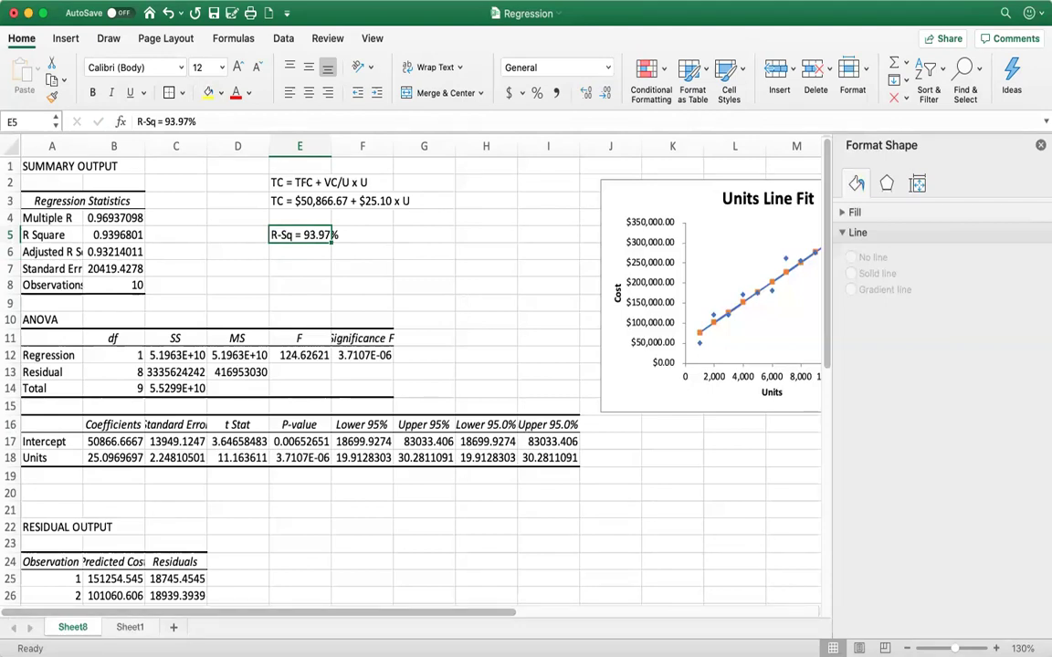
Step: Check the P-value of the Units coefficient and enter the significance levels "1%, 5%, 10%" in cell E7
scroll(650, 352, "down", 2)
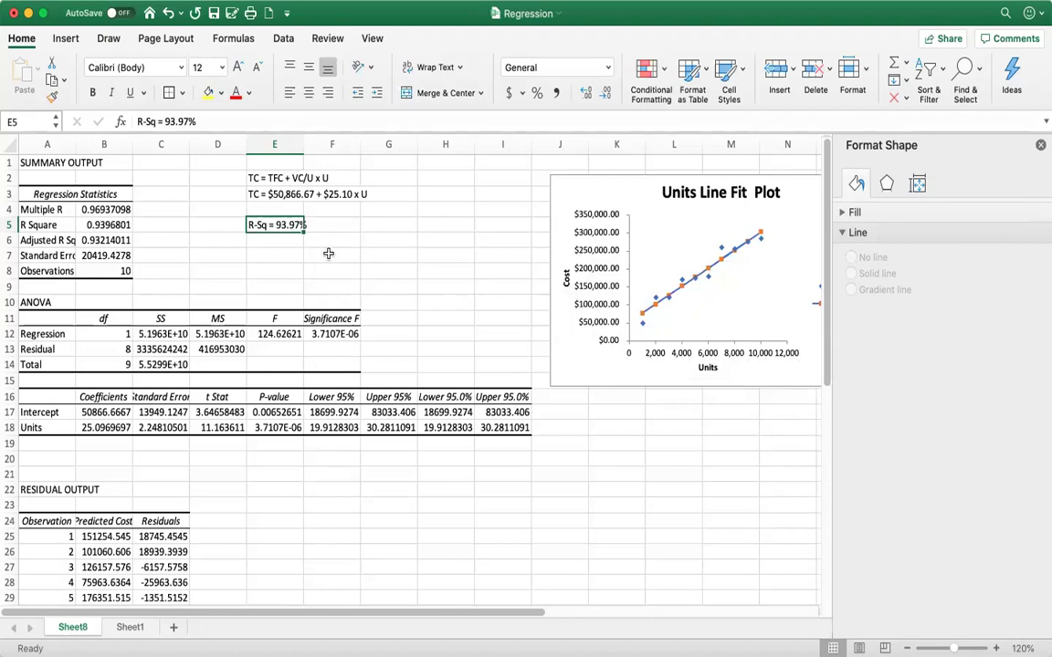
left_click(276, 238)
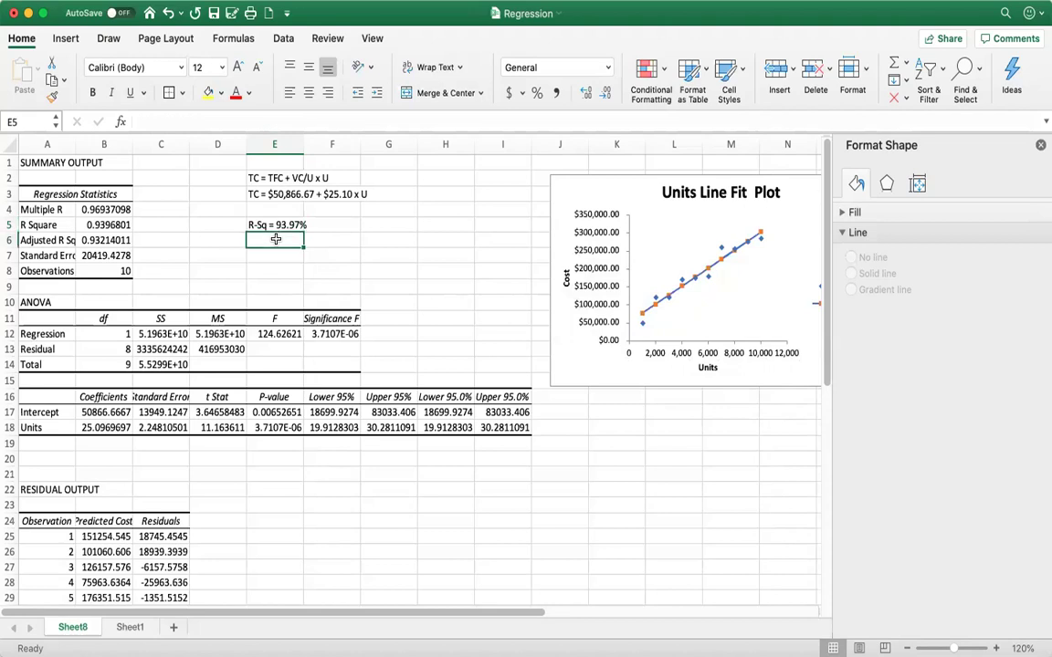
left_click(270, 431)
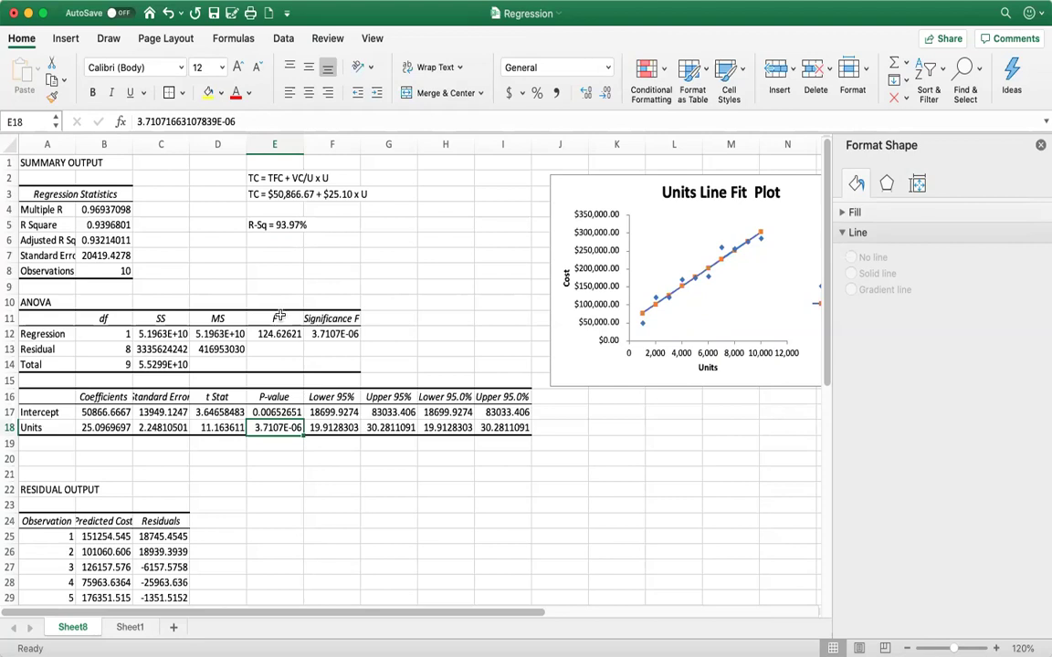
left_click(277, 252)
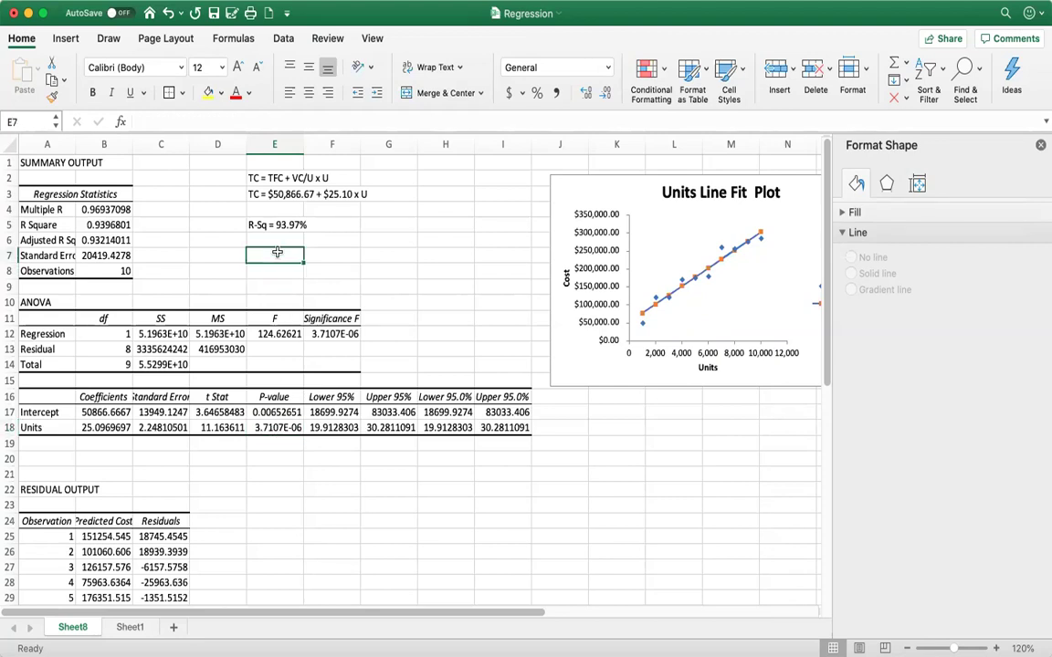
type("15")
key("BackSpace")
type("%")
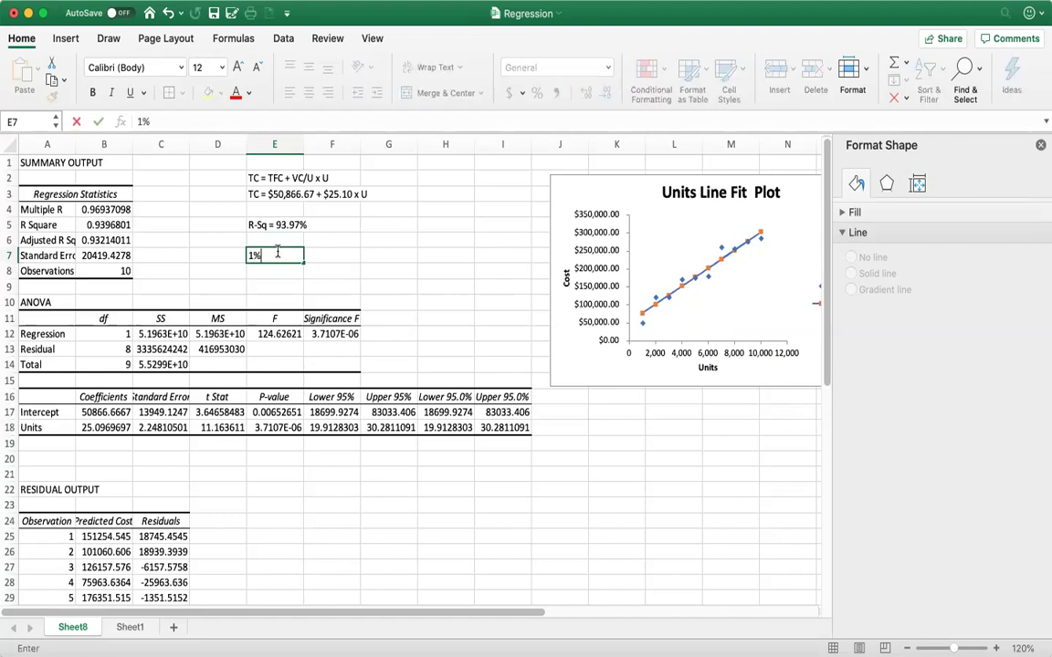
type(", 5%, 10%")
key("Return")
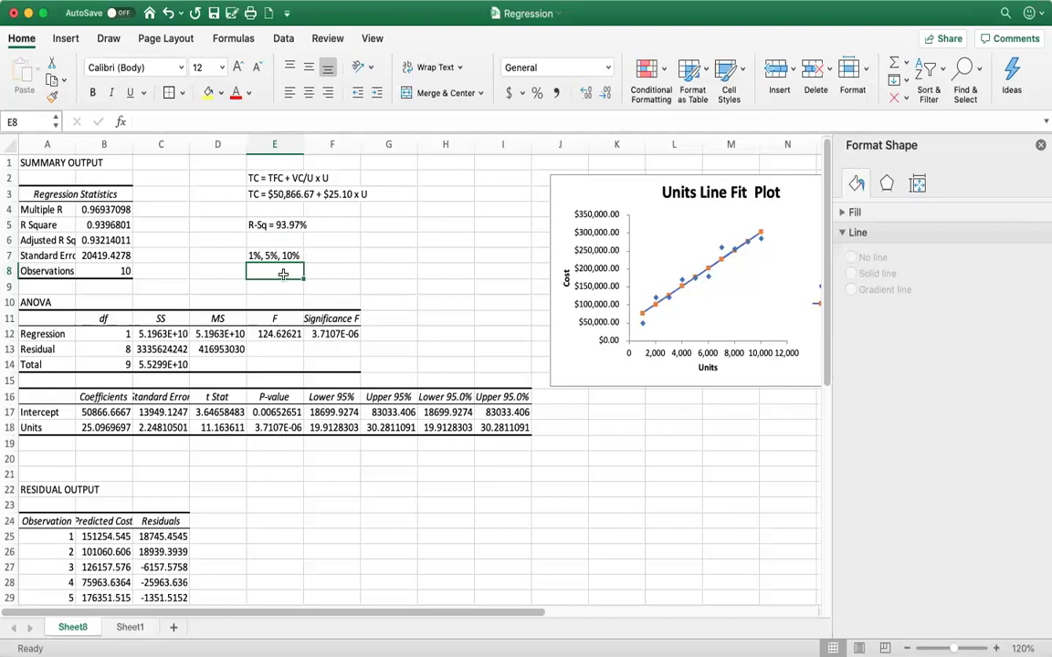
Step: Note the possible R-squared range as "0% - 100% or 0 to 1" in cell G5, beside the R-Sq text
left_click(43, 429)
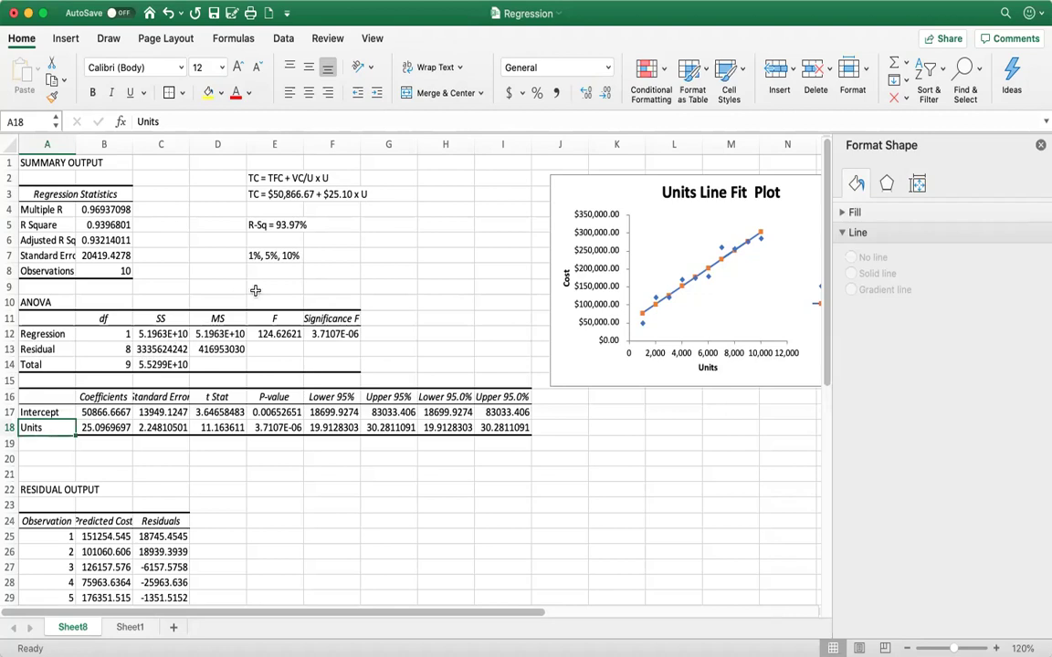
left_click(379, 226)
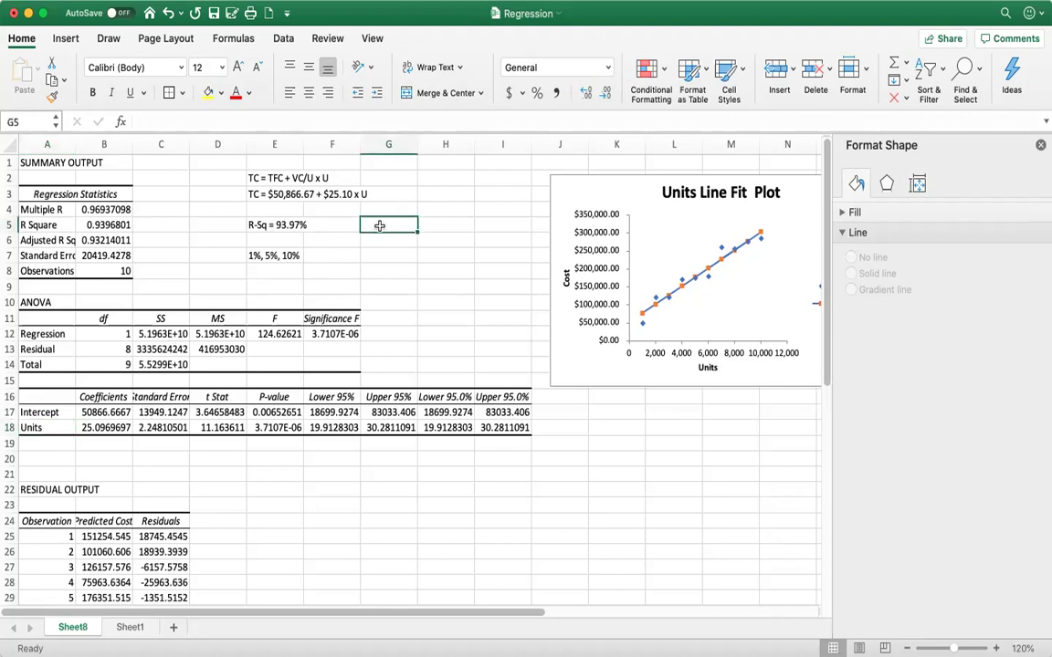
type("0%")
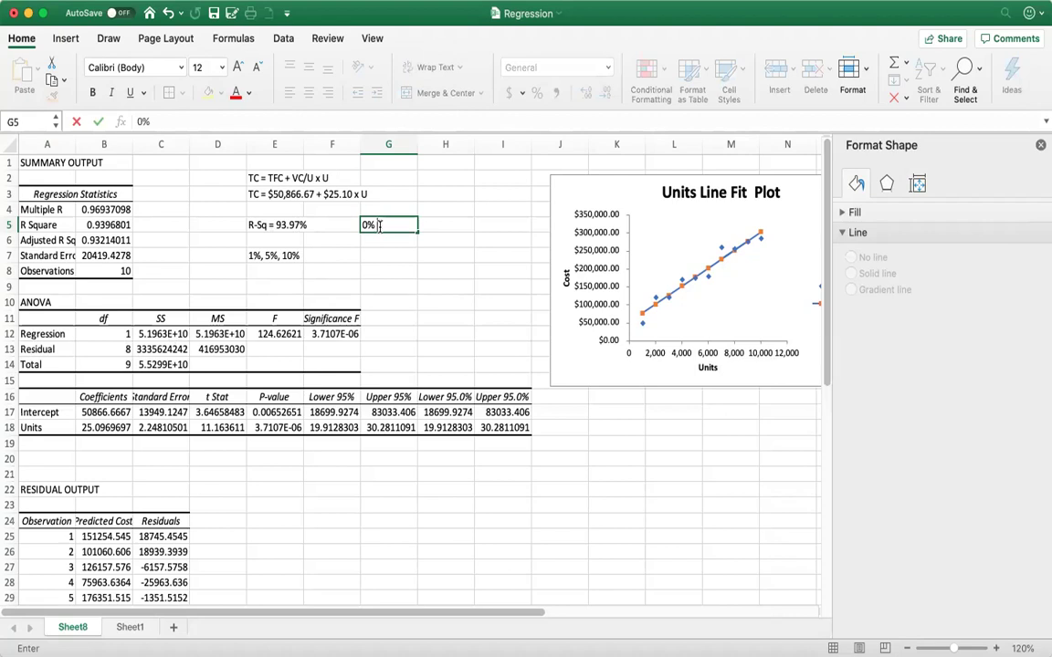
type(" - 100% or")
type("0 to 1")
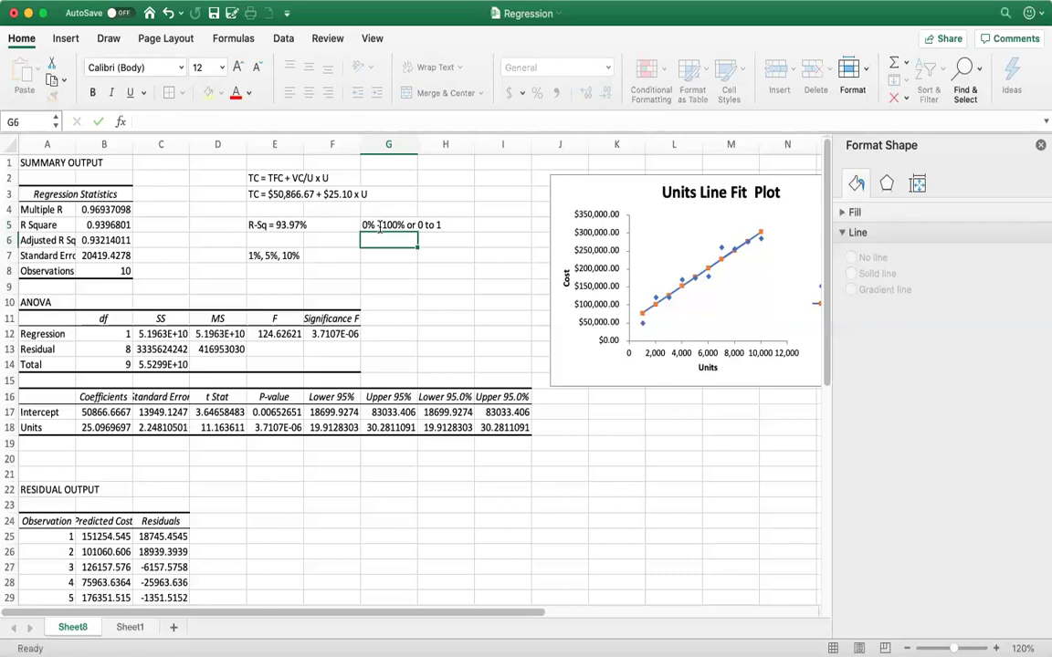
key("Return")
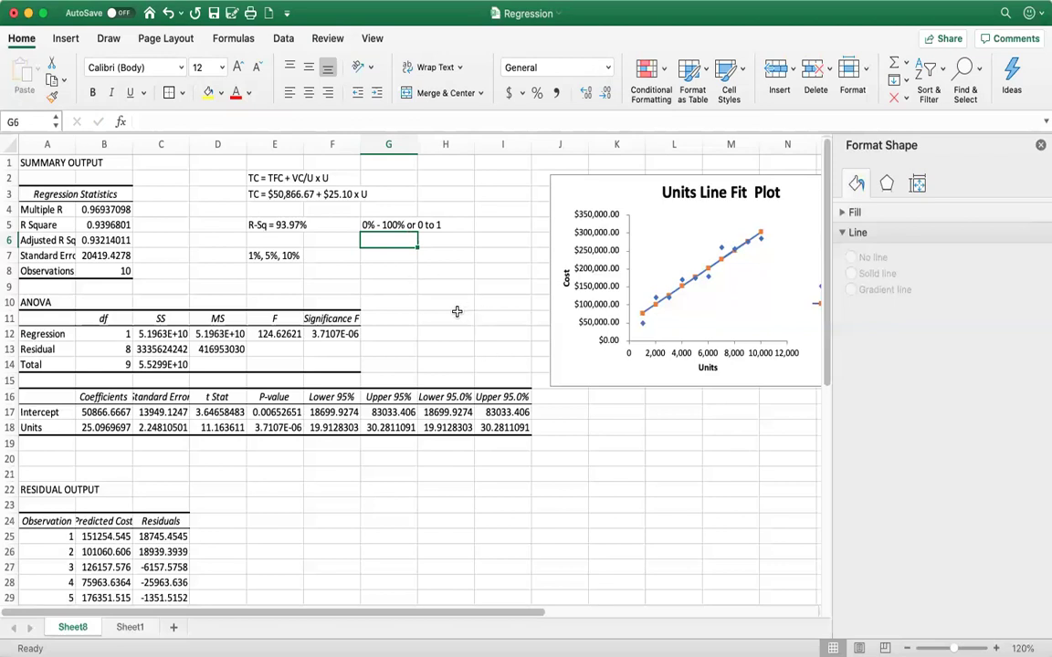
left_click(305, 197)
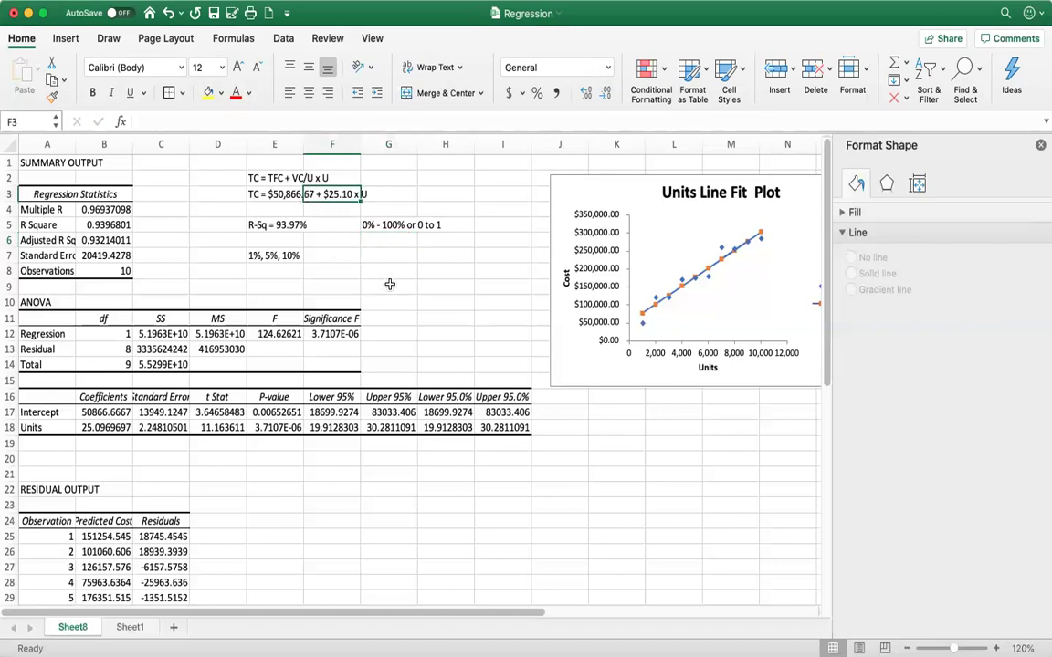
left_click(277, 195)
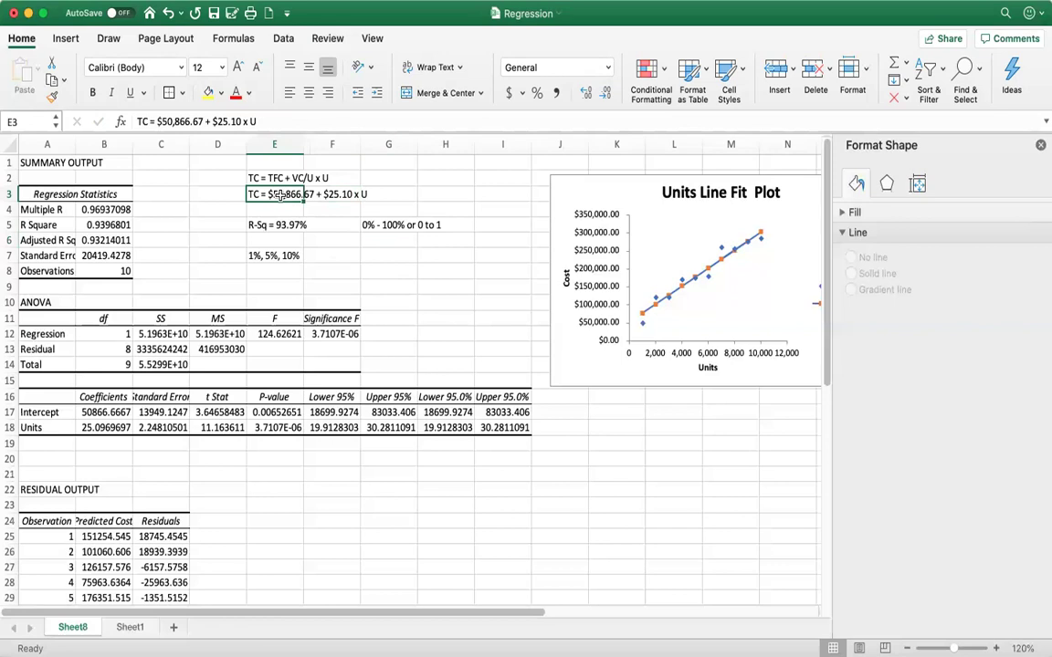